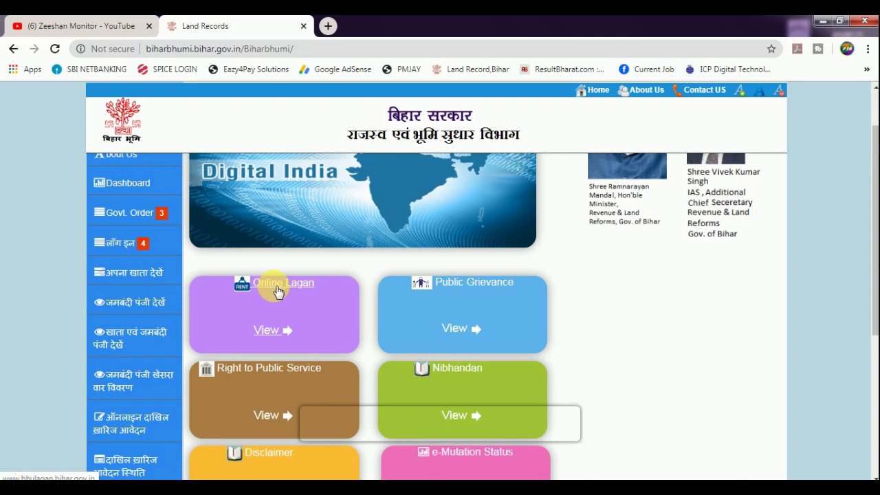
Step: Open the Online Lagan service and its outstanding rent search (लगान बकाया देखें)
scroll(278, 291, "down", 1)
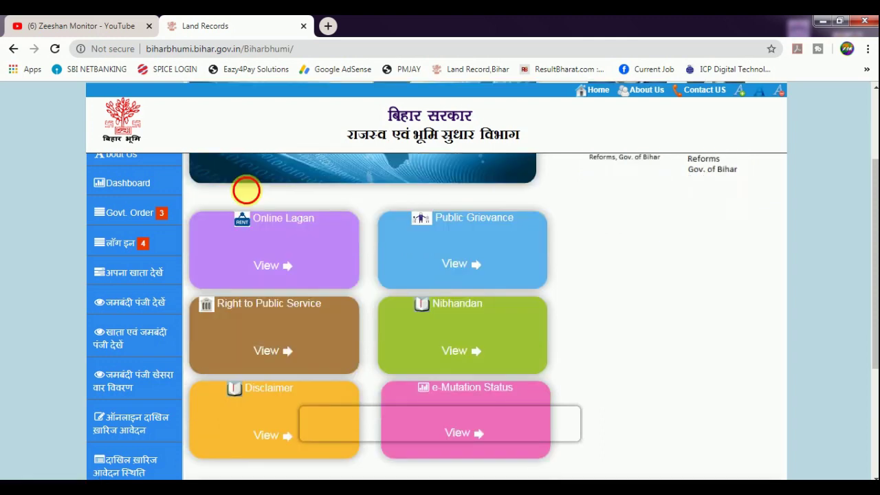
left_click(276, 221)
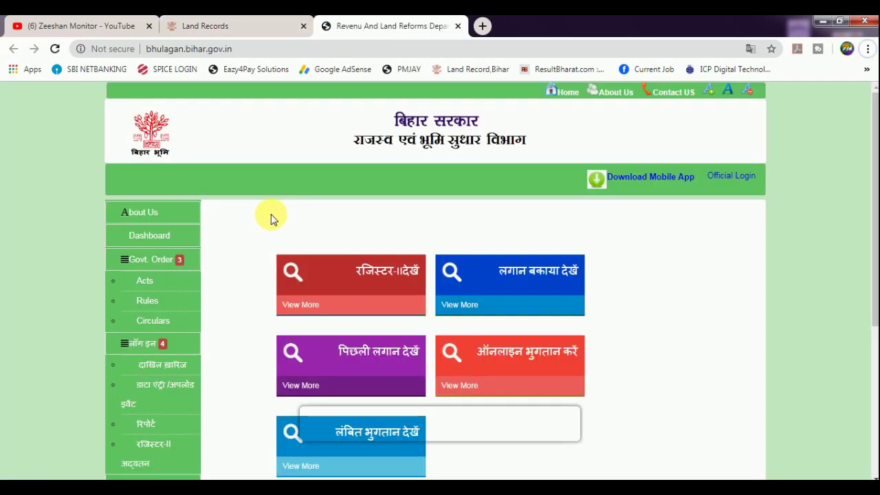
scroll(289, 218, "down", 1)
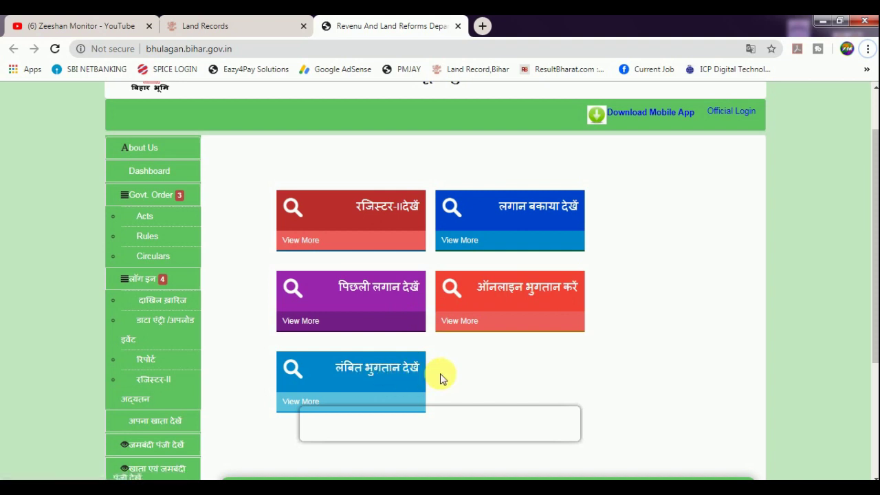
left_click(518, 218)
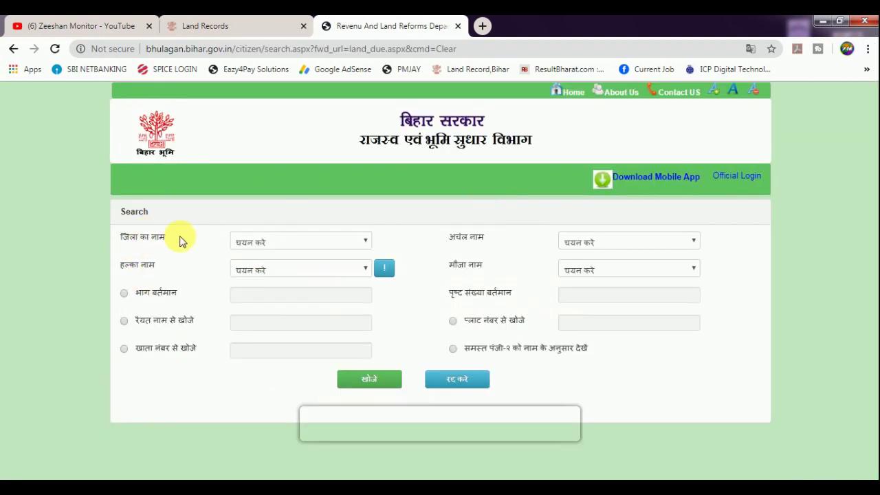
Step: Set the search form's district (जिला) to Madhepura and its circle (अंचल) to Singheshwar
left_click(266, 242)
key("m")
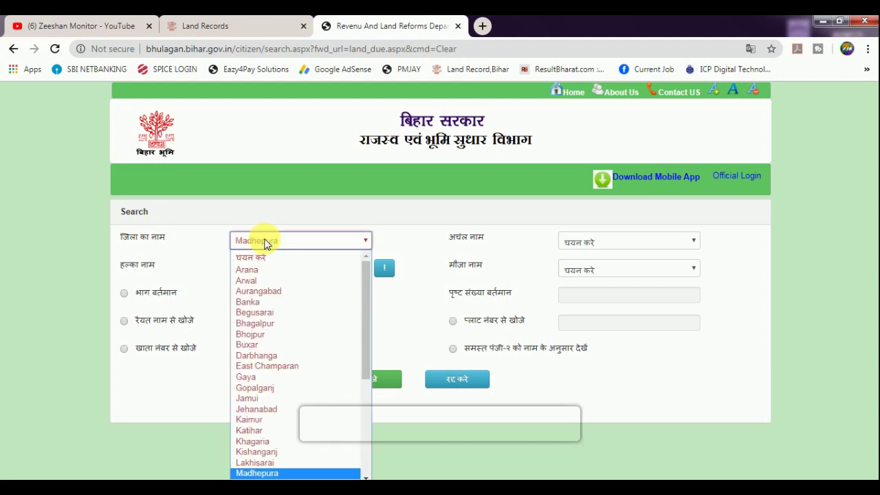
left_click(207, 245)
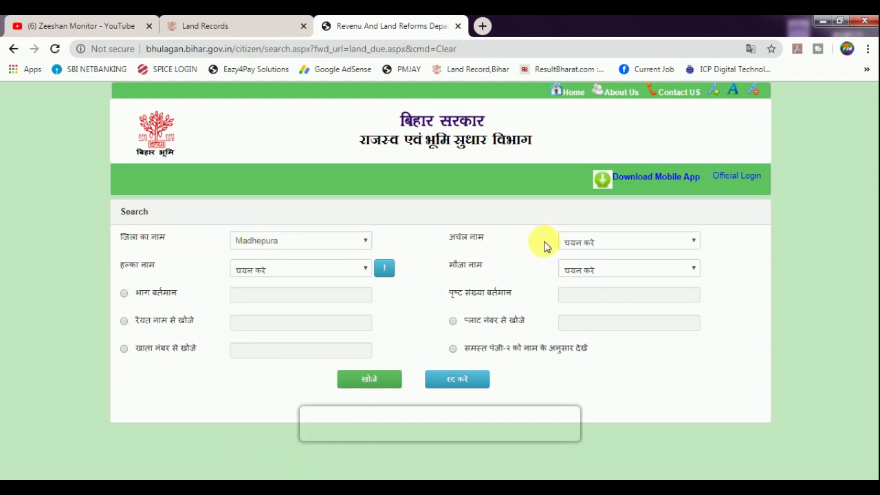
left_click(590, 240)
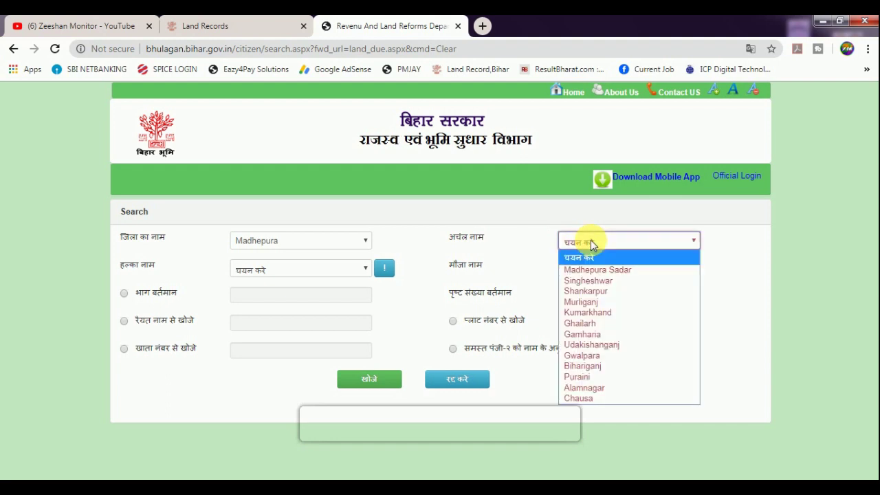
left_click(595, 281)
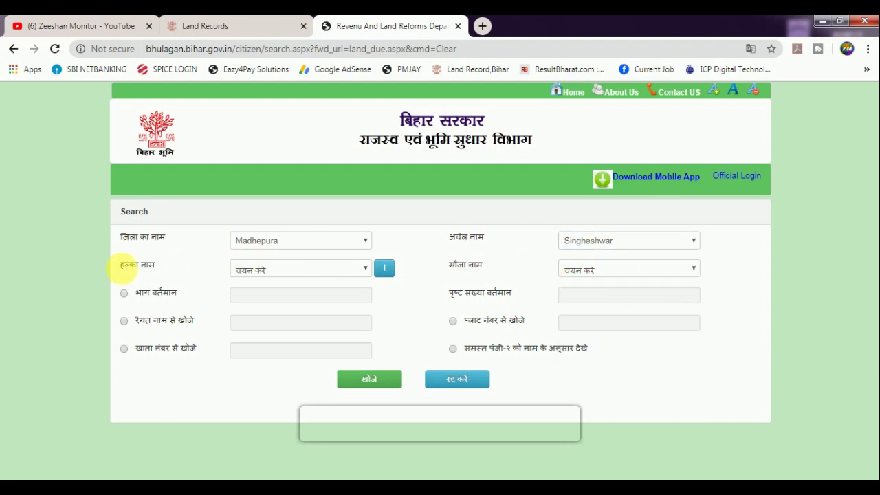
Step: Set the halka (हल्का) to सुखासन एवं भवानीपुर and the mauza (मौजा) to सुखासन
triple_click(167, 269)
left_click(253, 268)
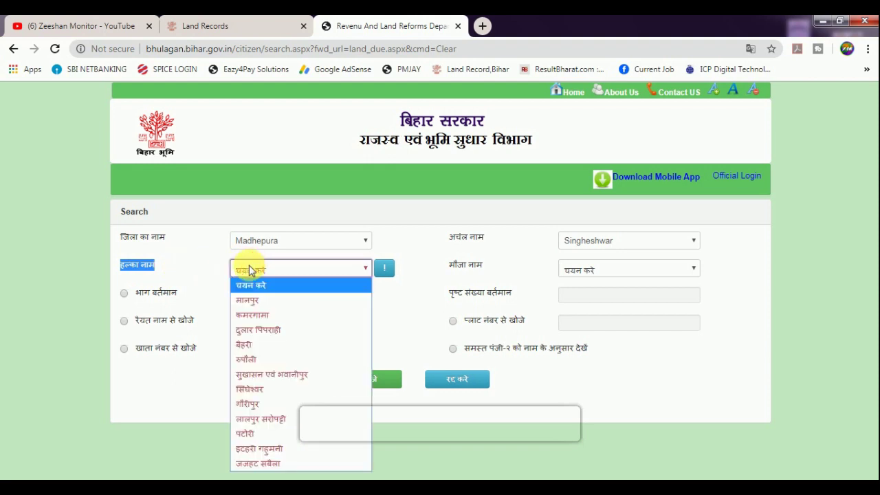
left_click(255, 375)
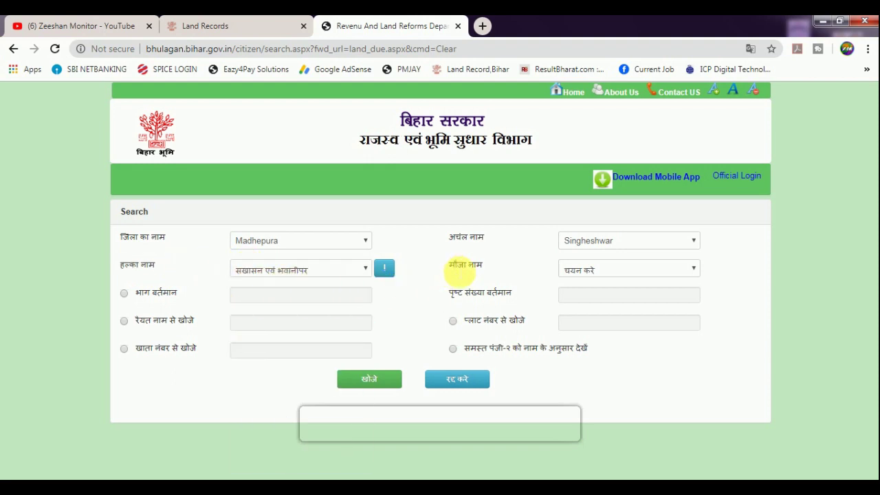
triple_click(504, 268)
left_click(520, 269)
left_click(576, 269)
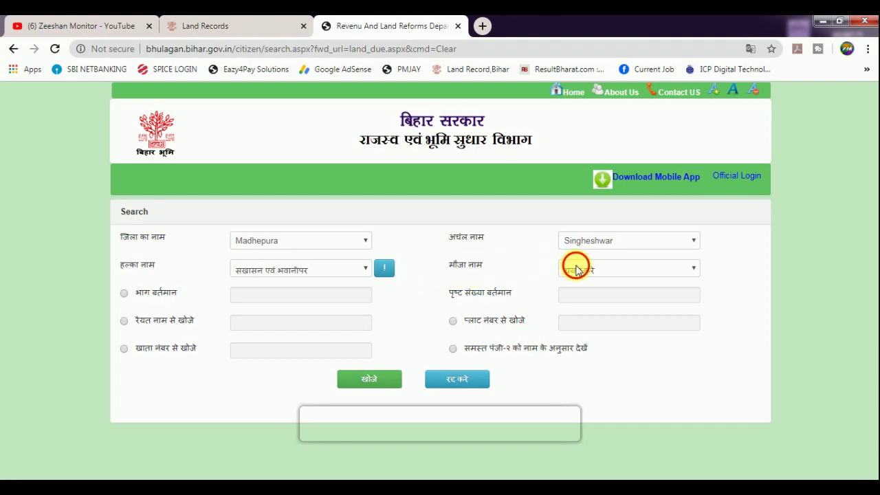
left_click(581, 301)
left_click(526, 289)
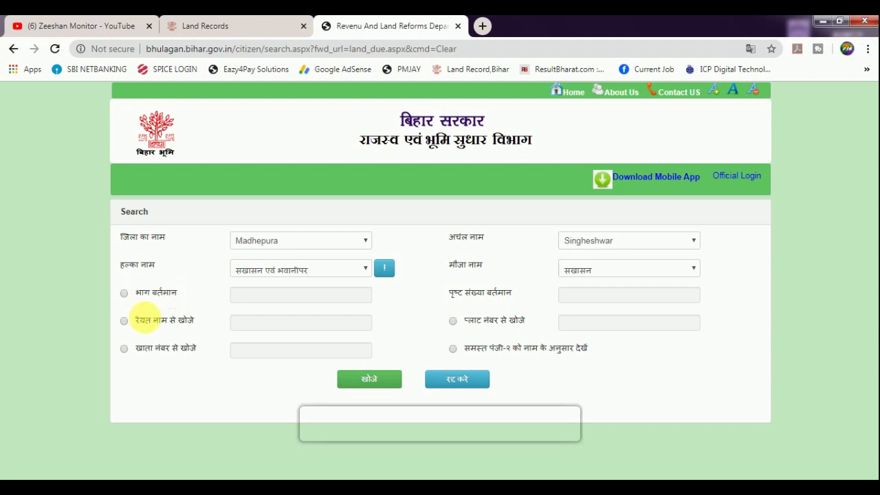
Step: Search the land records by khata number (खाता नंबर से खोजे) using 17
left_click_drag(138, 322, 190, 325)
left_click(157, 352)
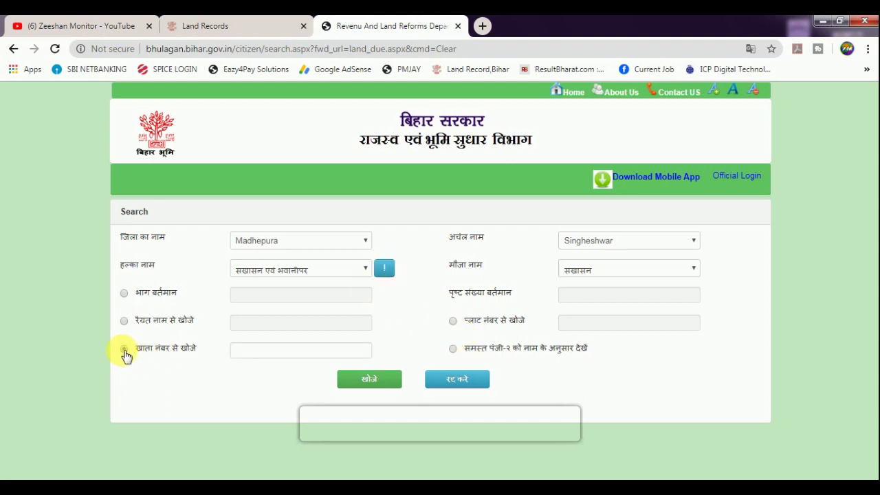
left_click(124, 350)
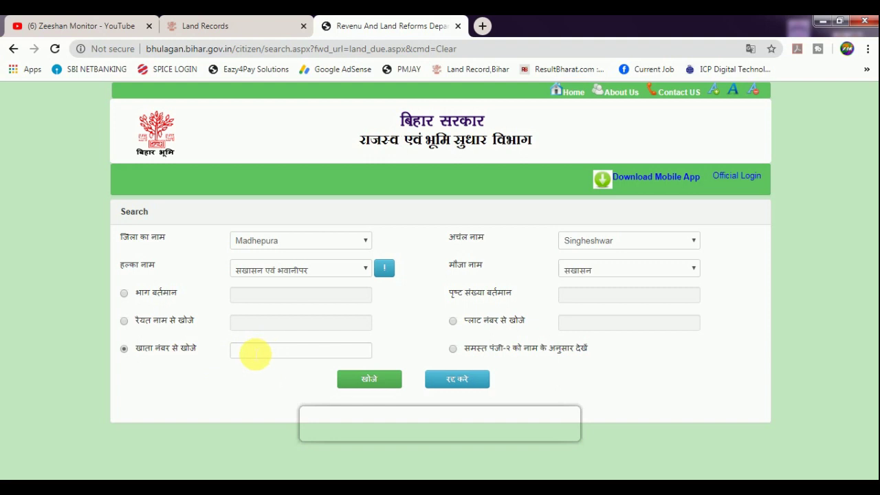
left_click(255, 353)
type("17")
left_click(235, 399)
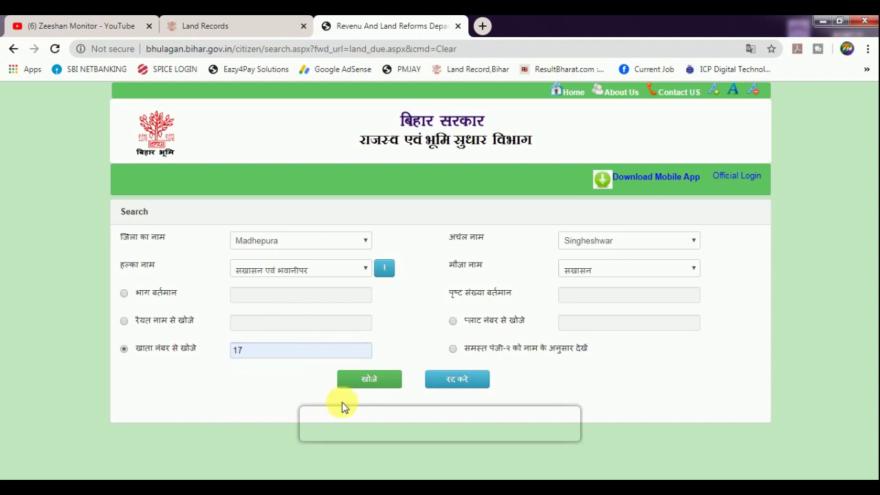
left_click(368, 383)
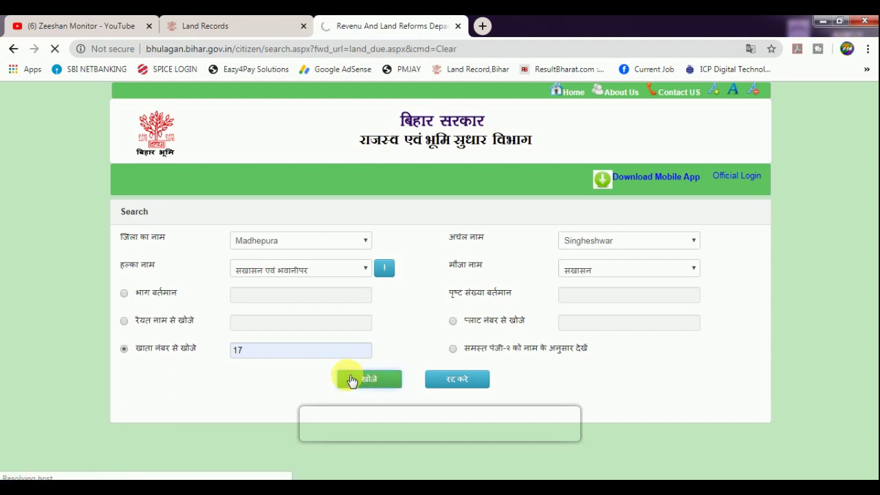
scroll(349, 379, "down", 2)
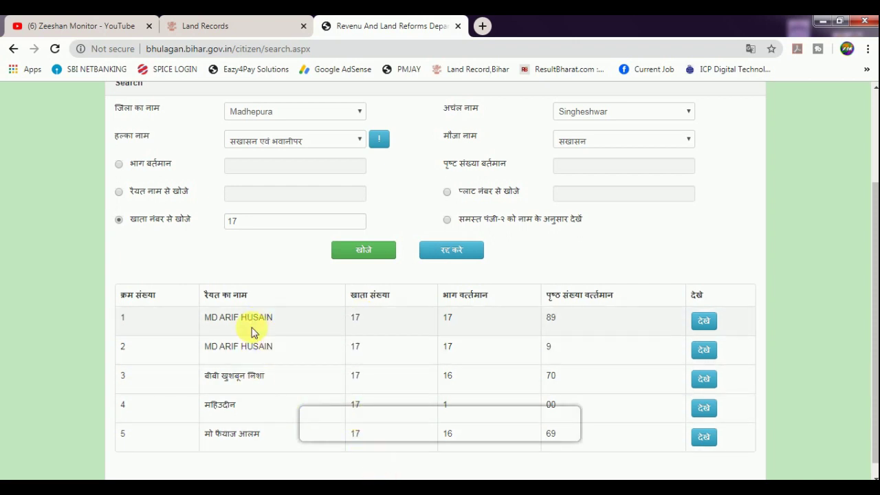
Step: Open the first record in the search results and examine its ryot, plot and rent (लगान) details
left_click_drag(241, 318, 301, 321)
left_click(301, 321)
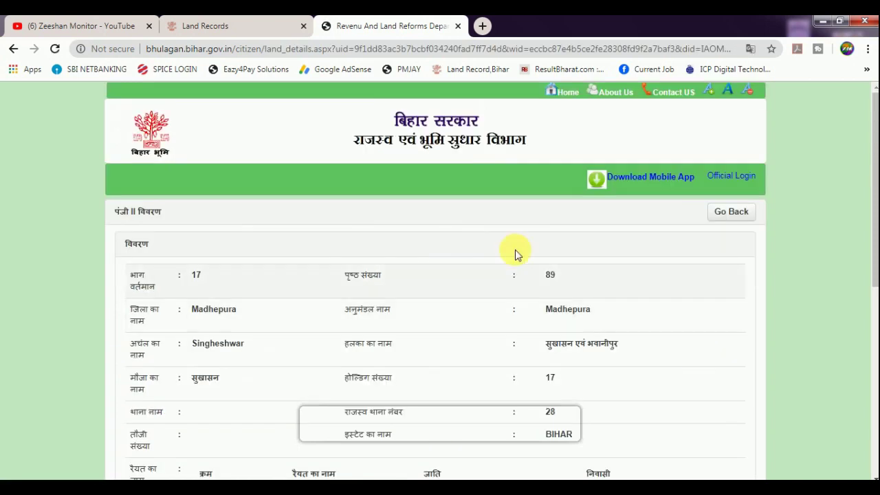
scroll(415, 273, "down", 3)
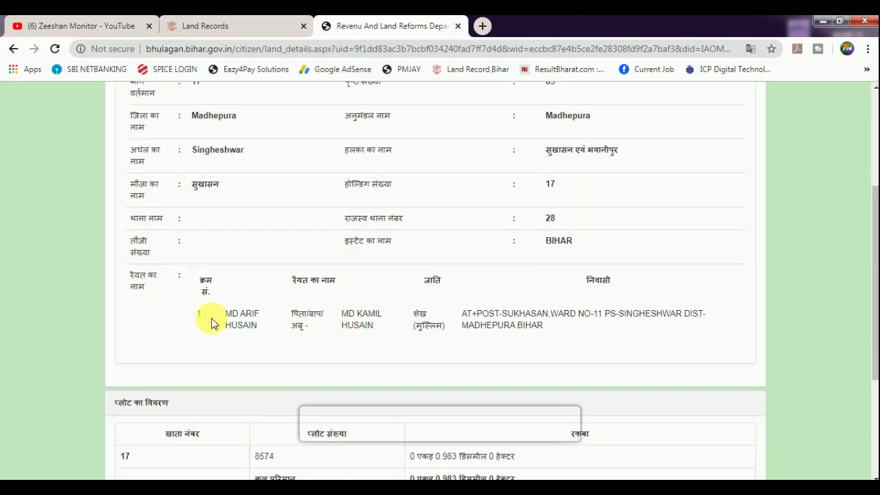
scroll(440, 301, "down", 3)
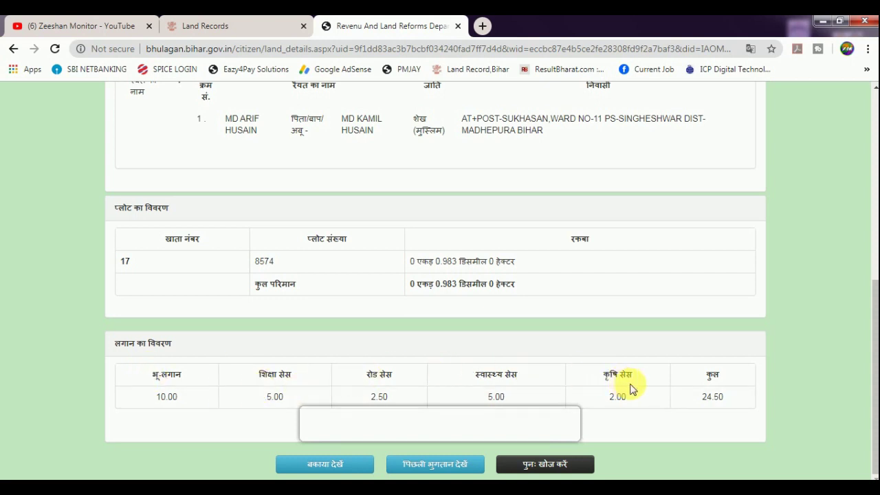
left_click_drag(635, 389, 672, 397)
left_click(697, 399)
double_click(709, 398)
left_click(701, 404)
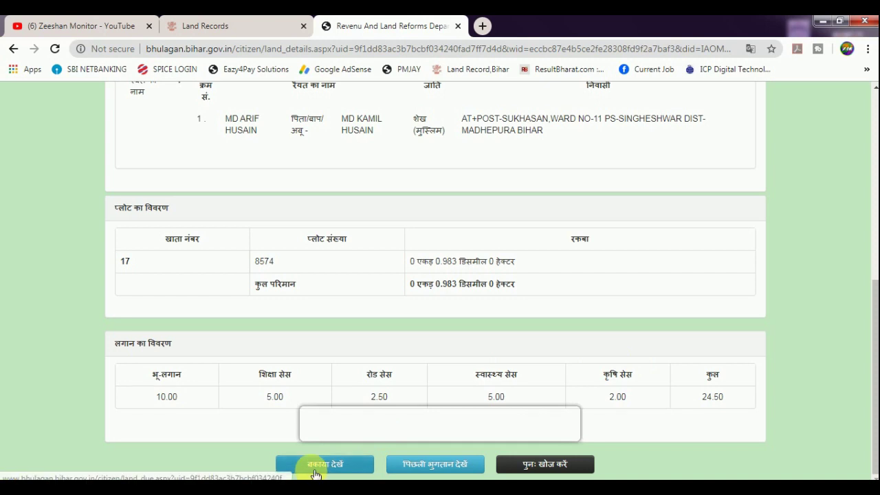
Step: Open the record's outstanding dues (बकाया देखें) and check the total payable amount
left_click(337, 468)
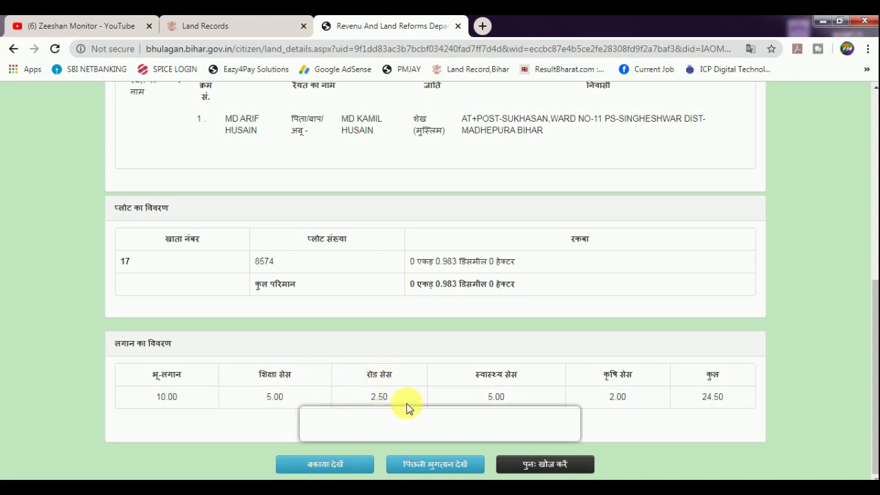
double_click(709, 396)
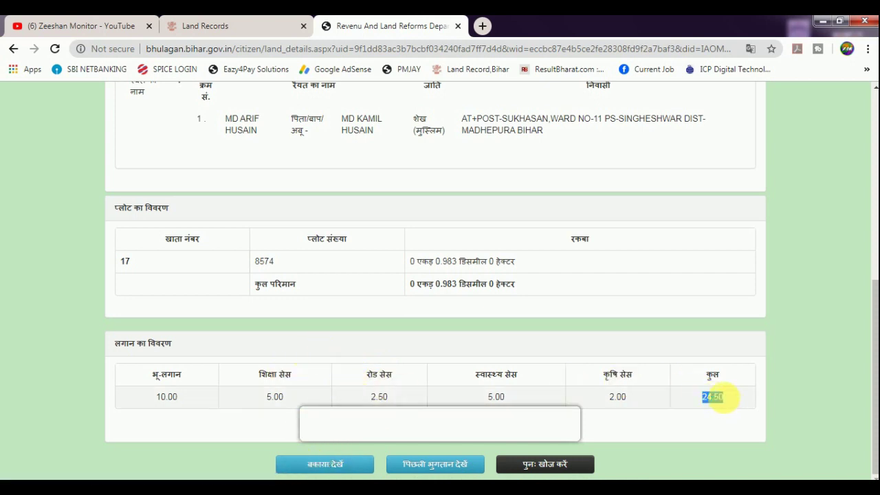
left_click(317, 469)
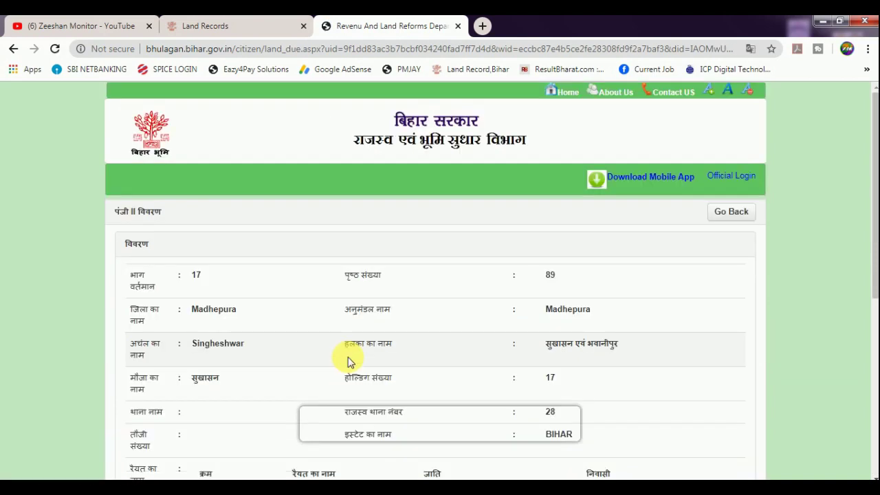
scroll(347, 361, "down", 5)
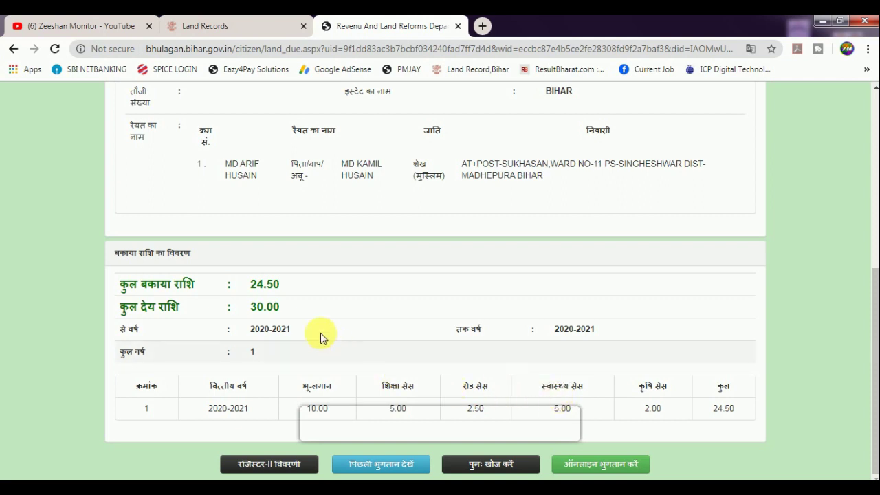
left_click_drag(247, 310, 272, 330)
left_click(280, 311)
left_click(303, 308)
left_click(305, 334)
Step: Start the online payment of the dues and fill in the remitter's name, mobile number and address
left_click(617, 466)
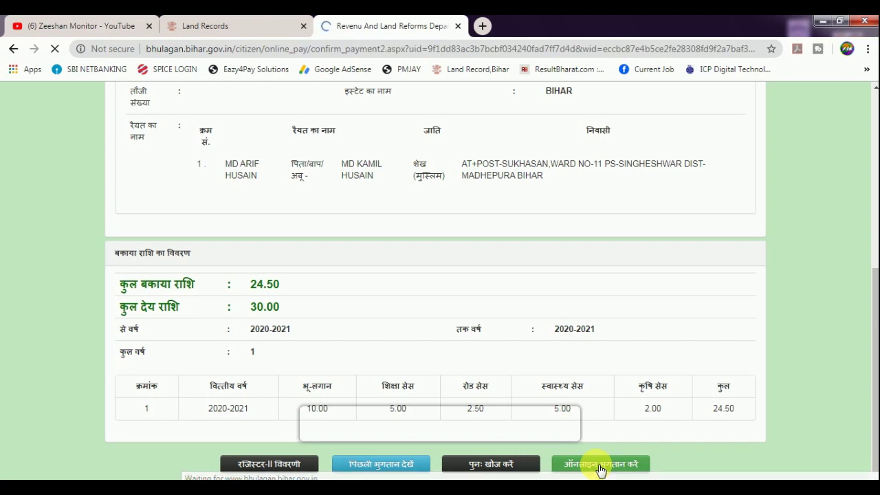
scroll(532, 409, "down", 7)
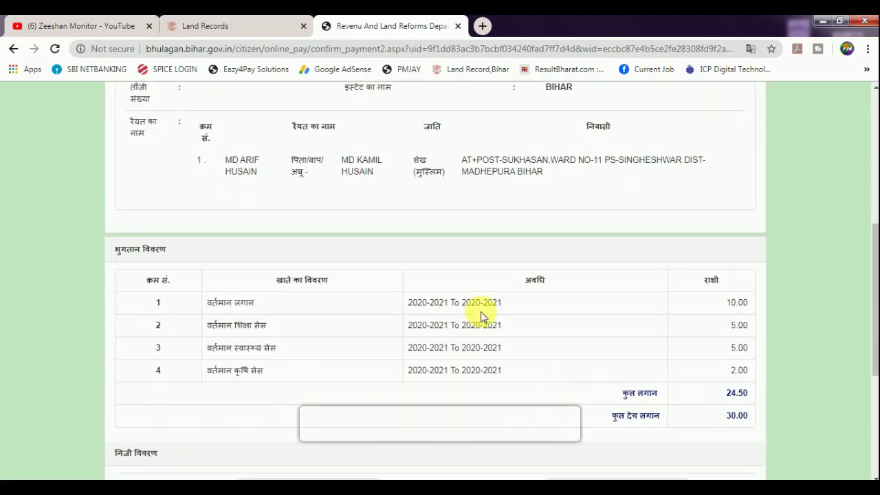
scroll(450, 260, "down", 2)
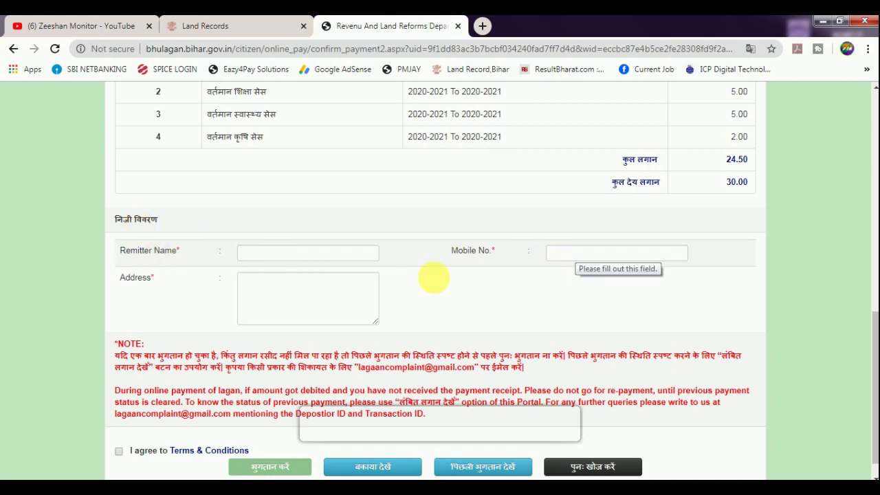
scroll(296, 299, "down", 1)
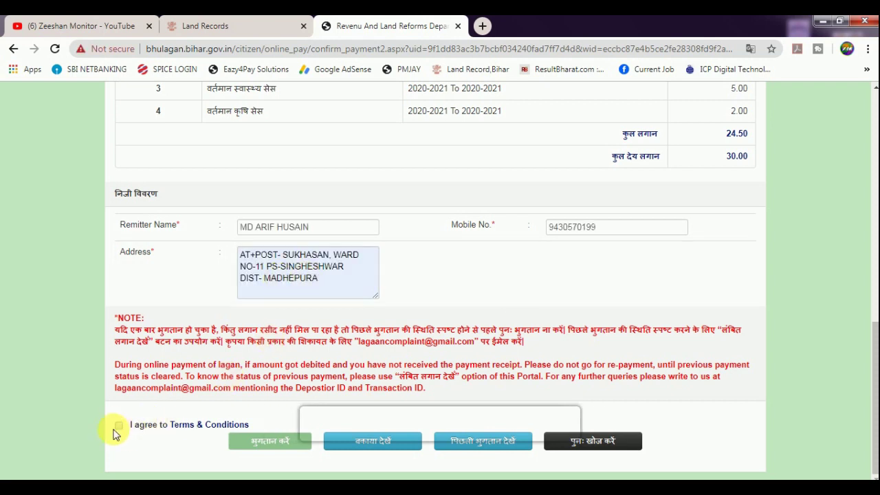
Step: Agree to the Terms & Conditions, accept the payment ID notice and proceed with the payment (भुगतान करें)
left_click(119, 425)
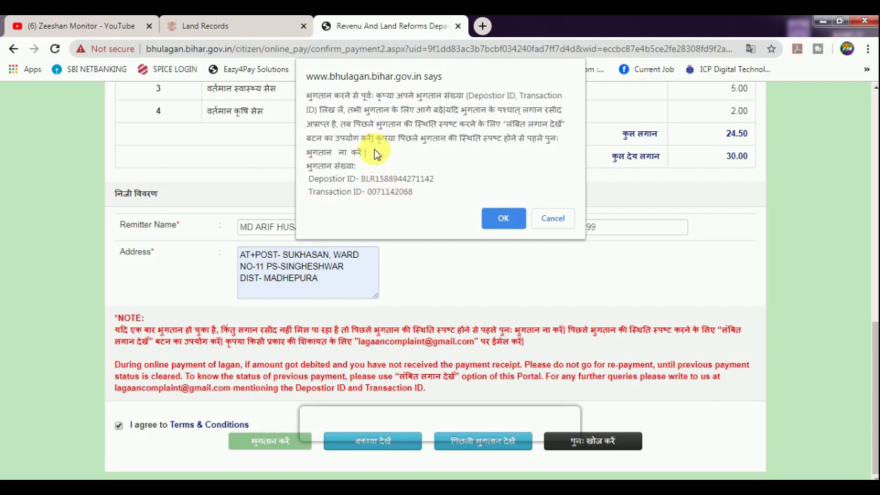
left_click(497, 225)
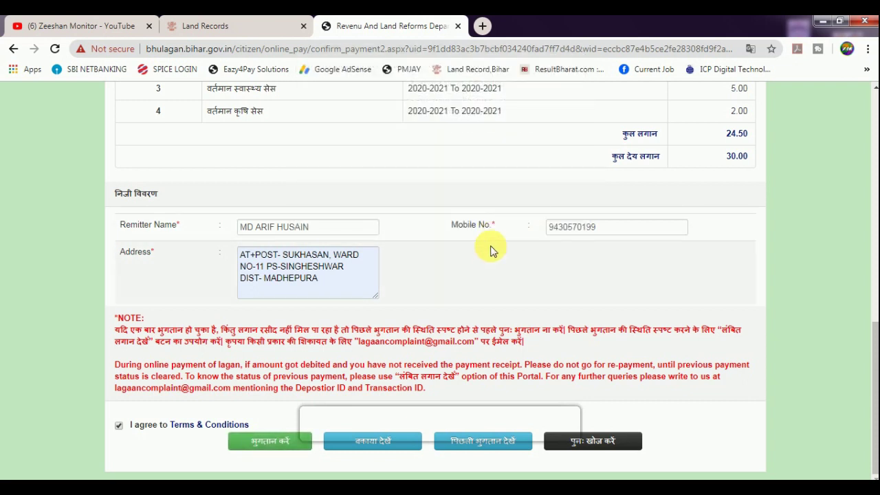
left_click(275, 447)
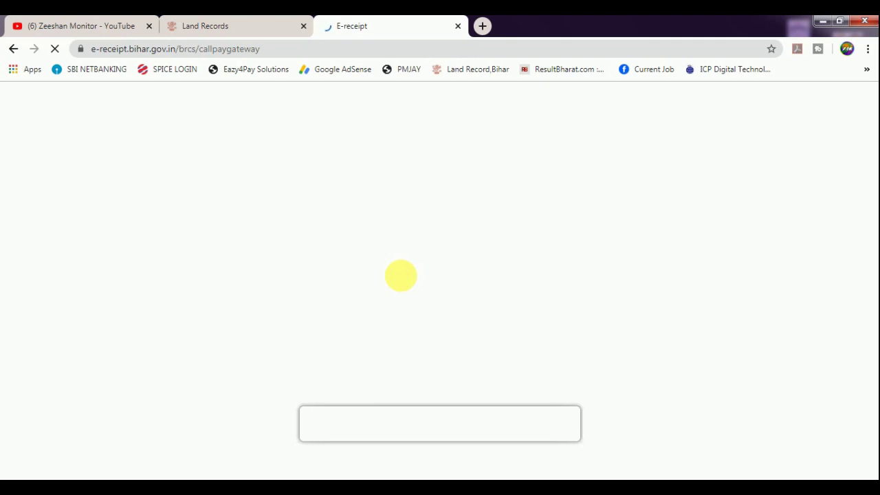
Step: Review the e-receipt page's account and payer details down to the payment mode and bank options
scroll(401, 275, "down", 5)
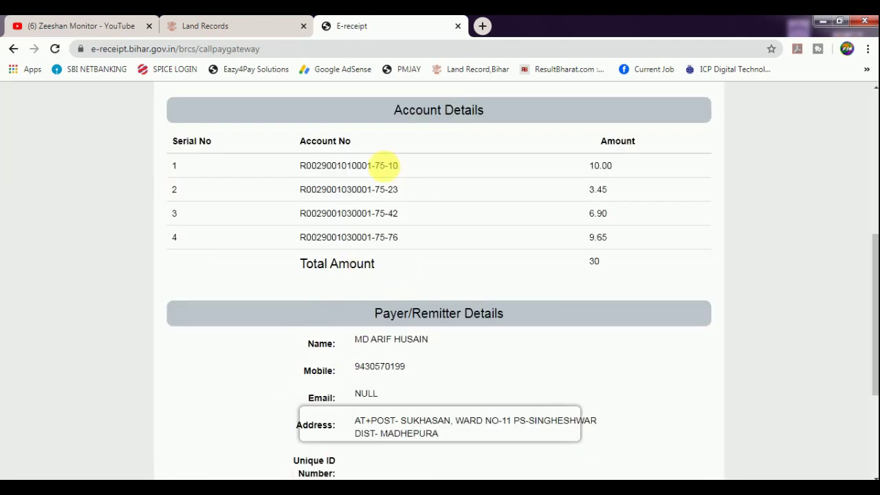
scroll(468, 204, "down", 3)
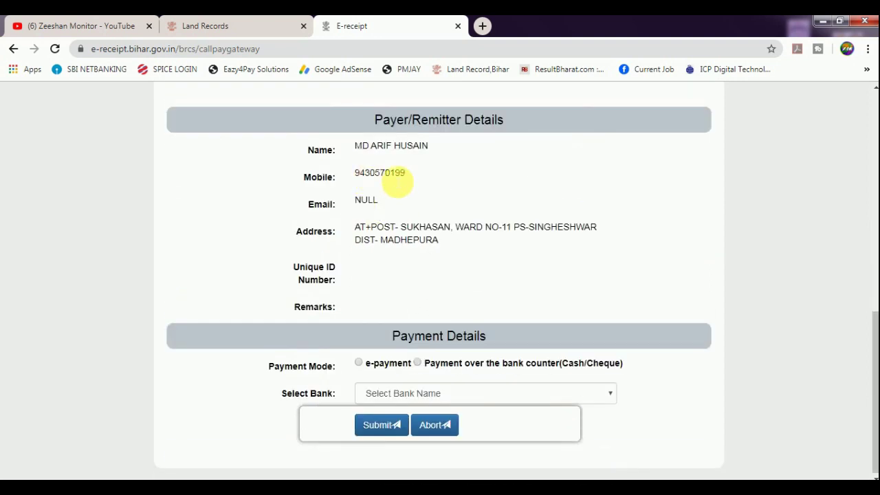
scroll(349, 391, "down", 1)
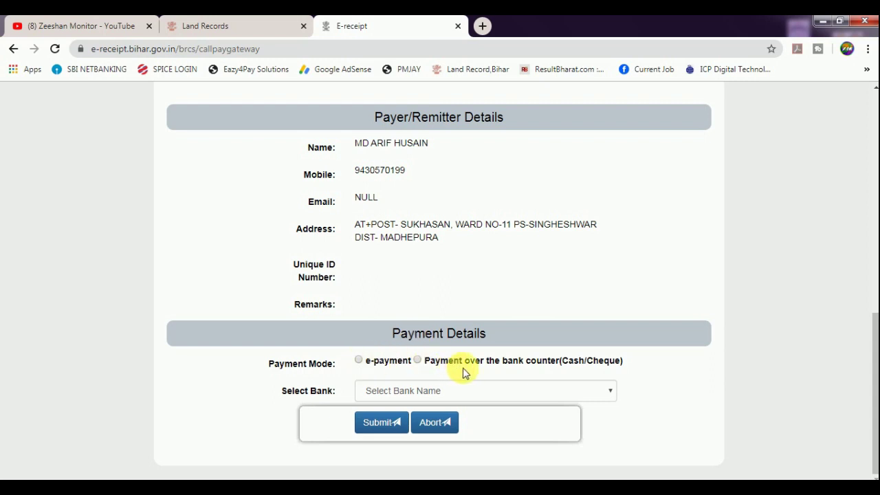
Step: Choose e-payment as the payment mode with STATE BANK OF INDIA as the bank and submit the payment details
left_click(359, 360)
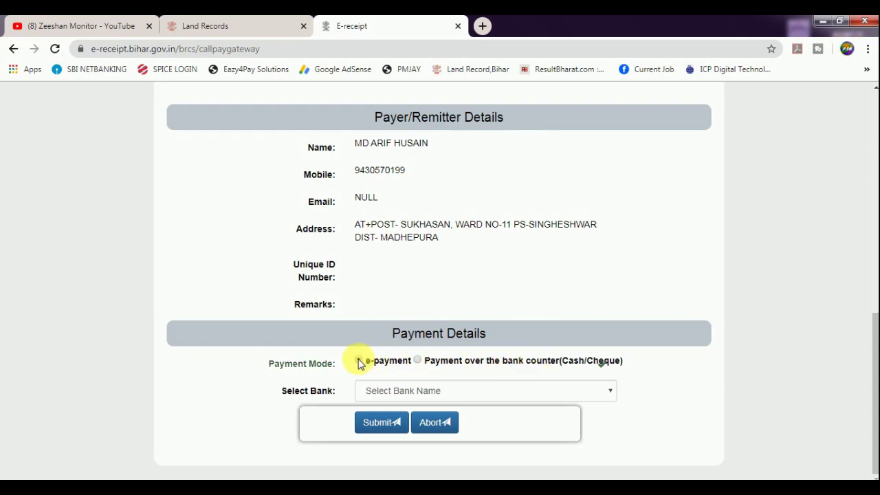
left_click(382, 392)
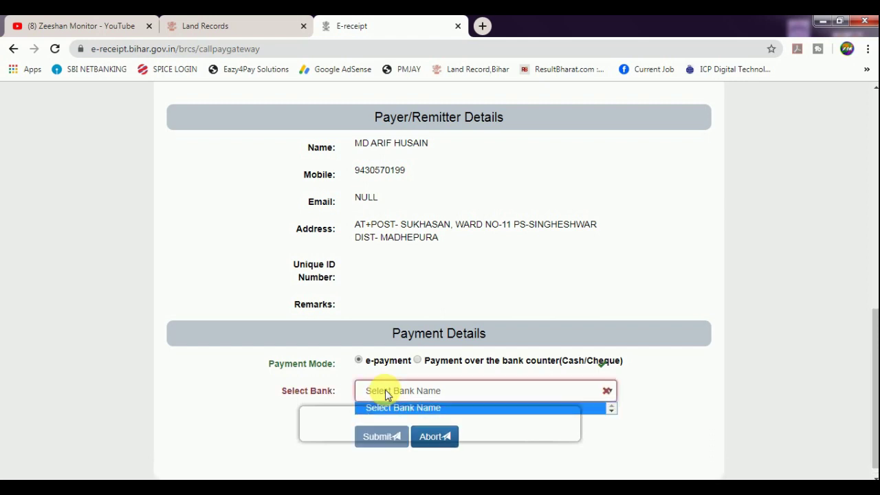
left_click(385, 393)
left_click(383, 394)
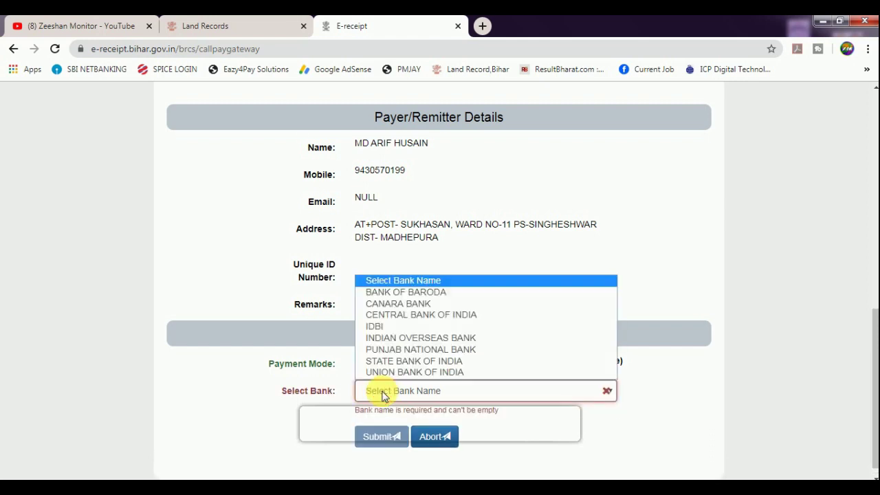
left_click(410, 363)
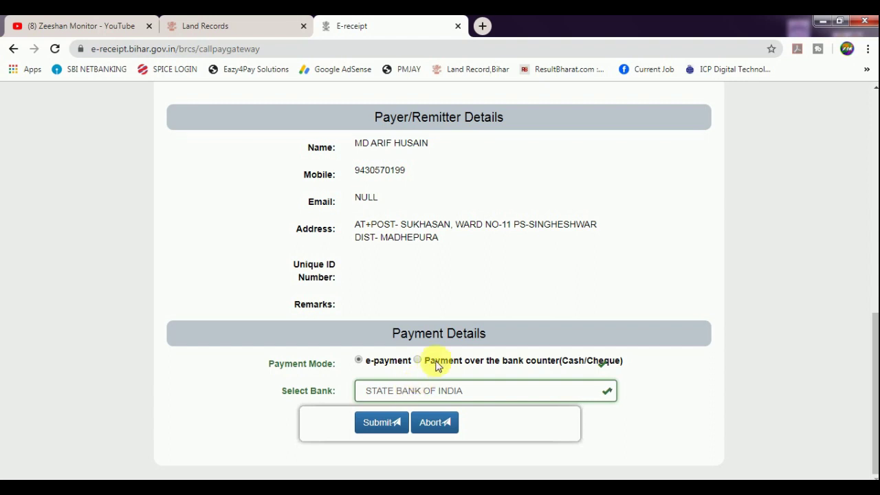
left_click(380, 425)
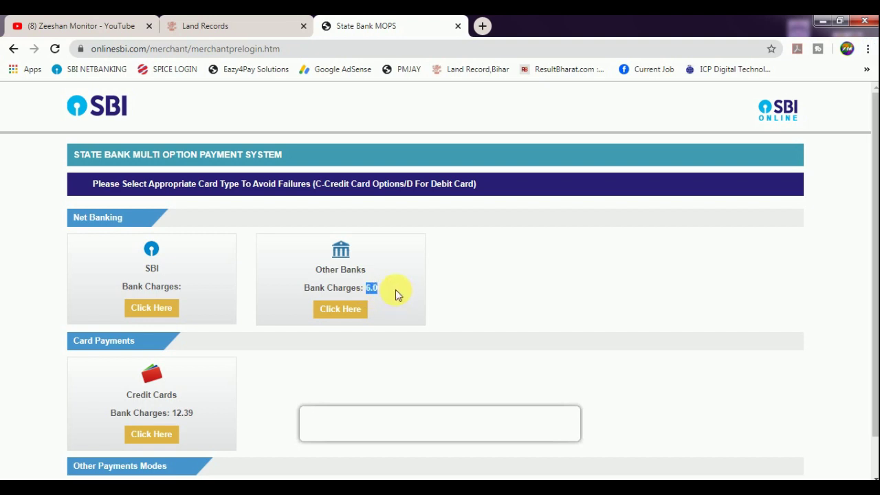
Step: Compare the bank charges of the payment options and choose SBI net banking
left_click(488, 289)
scroll(483, 289, "down", 1)
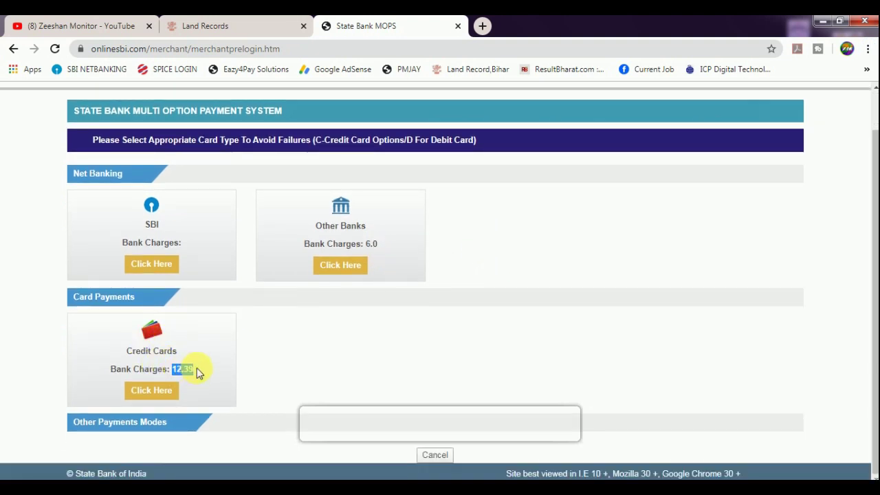
left_click(274, 365)
scroll(180, 268, "up", 1)
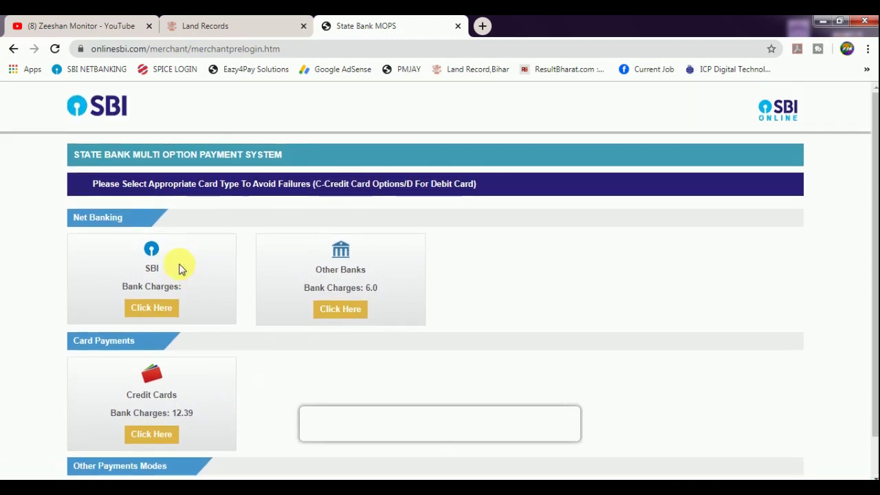
left_click(154, 314)
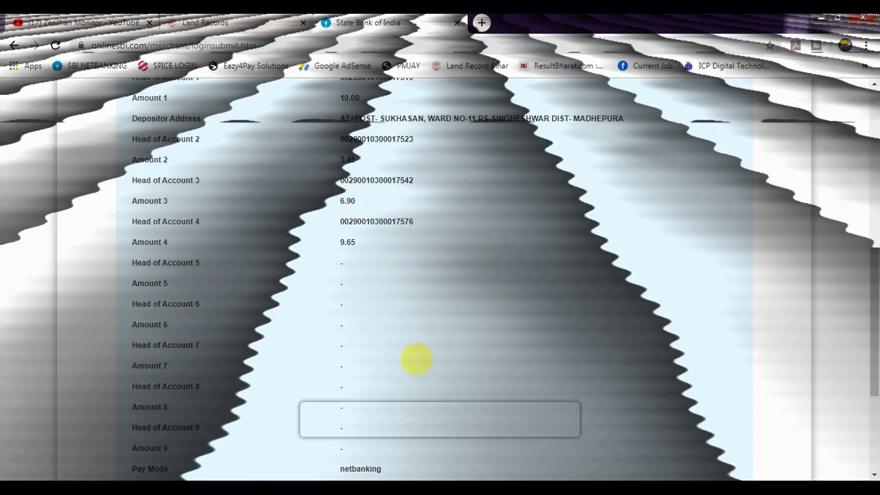
Step: Review the Finance Department, Bihar transaction details and confirm the payment on both the entry page and the verification page
scroll(423, 337, "down", 3)
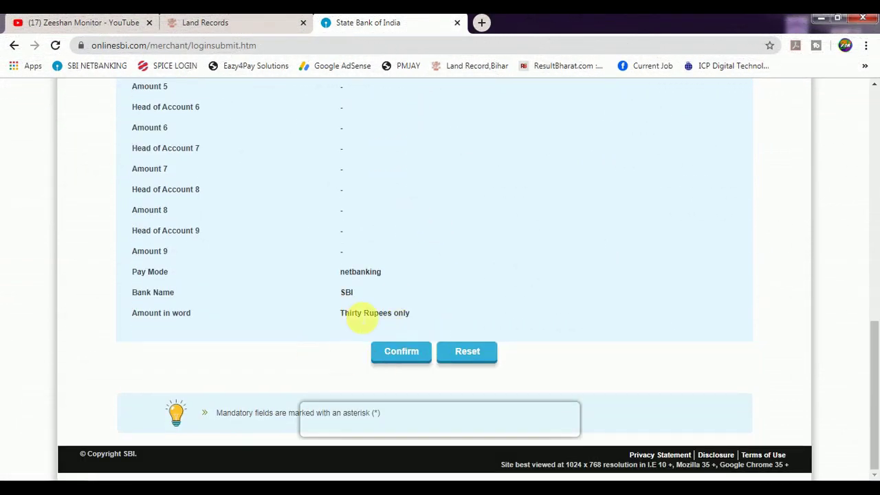
scroll(353, 310, "up", 1)
scroll(360, 336, "down", 1)
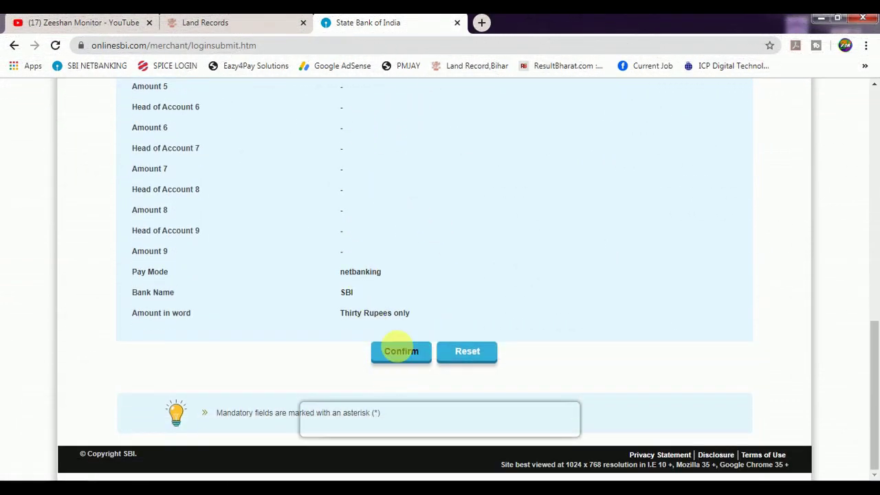
left_click(406, 357)
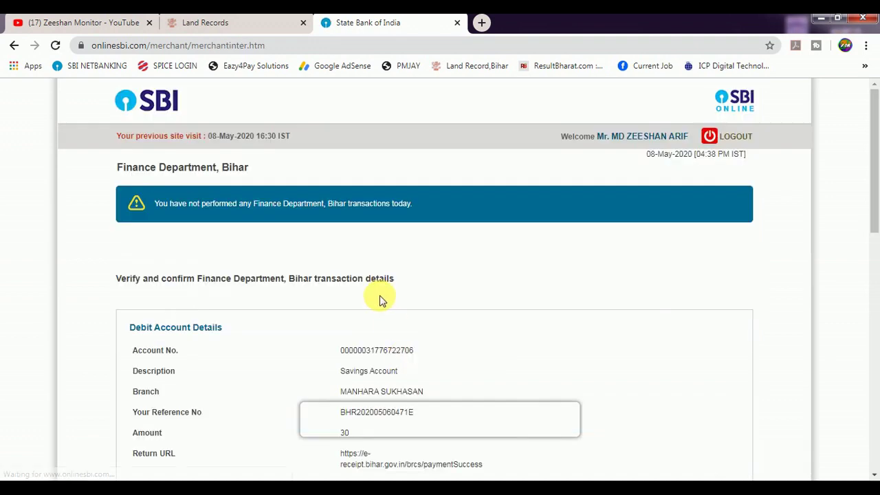
scroll(379, 300, "down", 5)
scroll(373, 294, "down", 3)
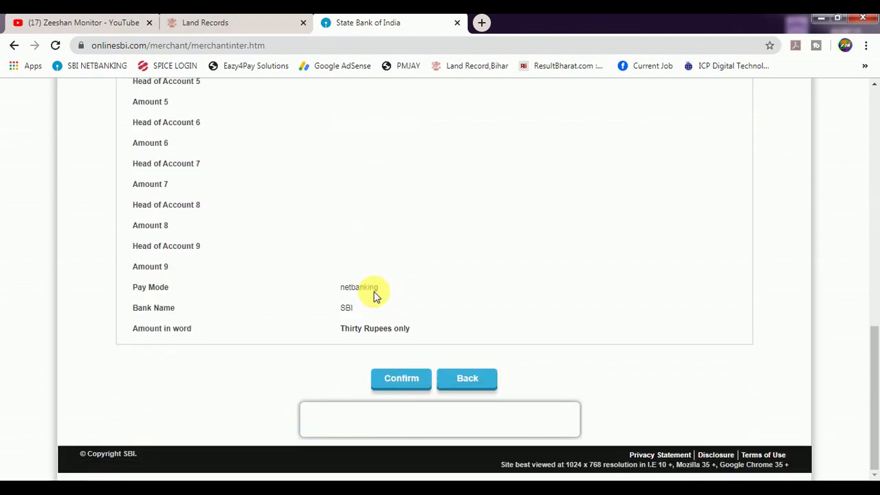
left_click(402, 378)
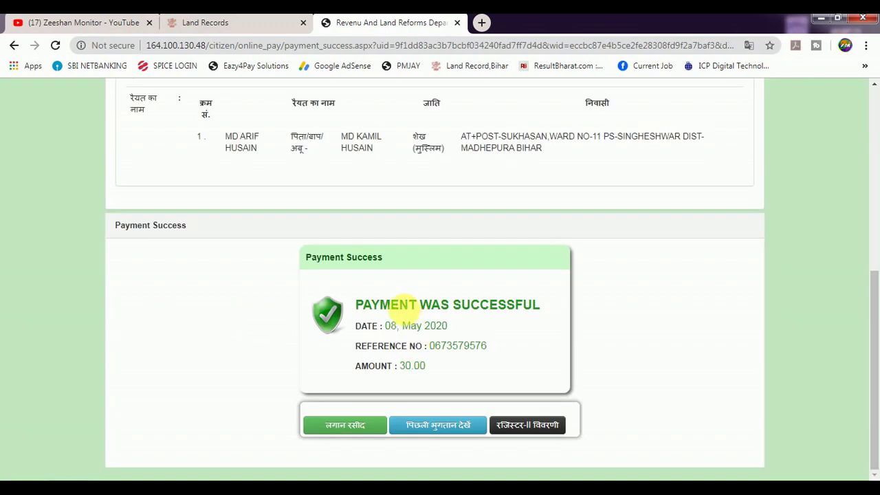
Step: Check the payment success page, open the rent receipt (लगान रसीद) and read through it
scroll(419, 313, "up", 4)
scroll(421, 312, "down", 4)
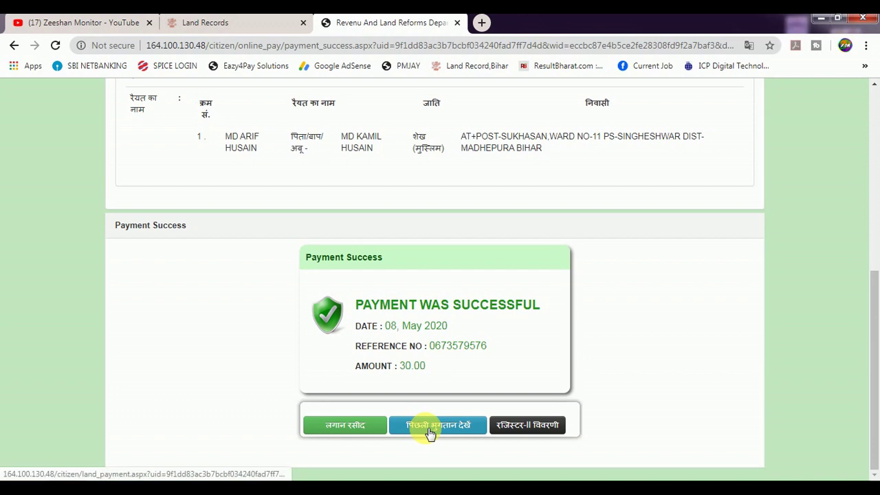
left_click(336, 427)
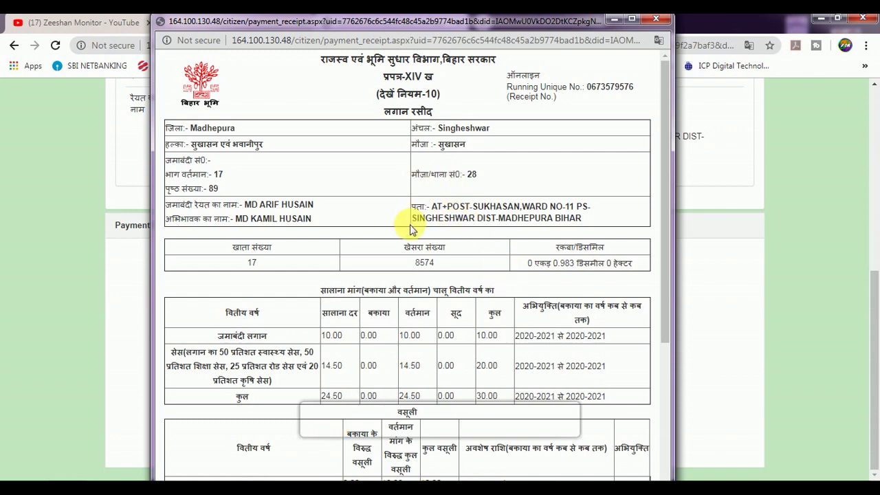
scroll(402, 161, "down", 4)
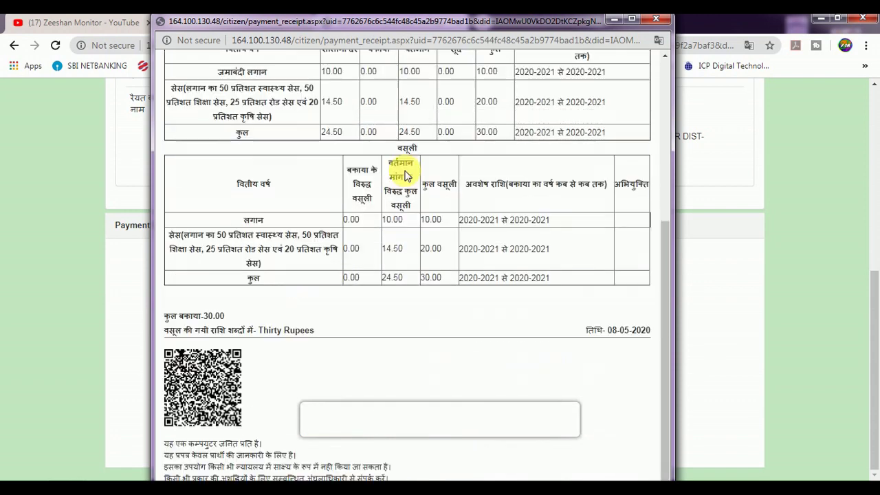
scroll(413, 195, "up", 4)
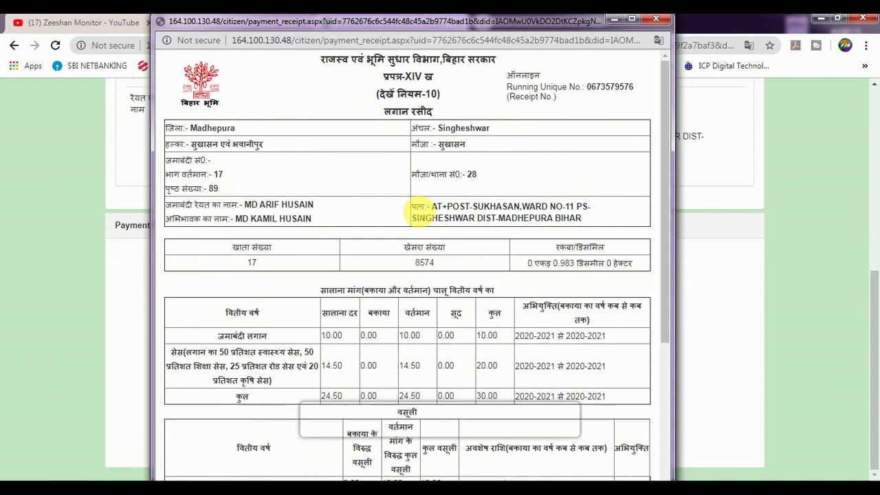
Step: Save the rent receipt as the PDF "payment_receipt APRIL 2020" in the ABBA folder and close the receipt window
right_click(424, 190)
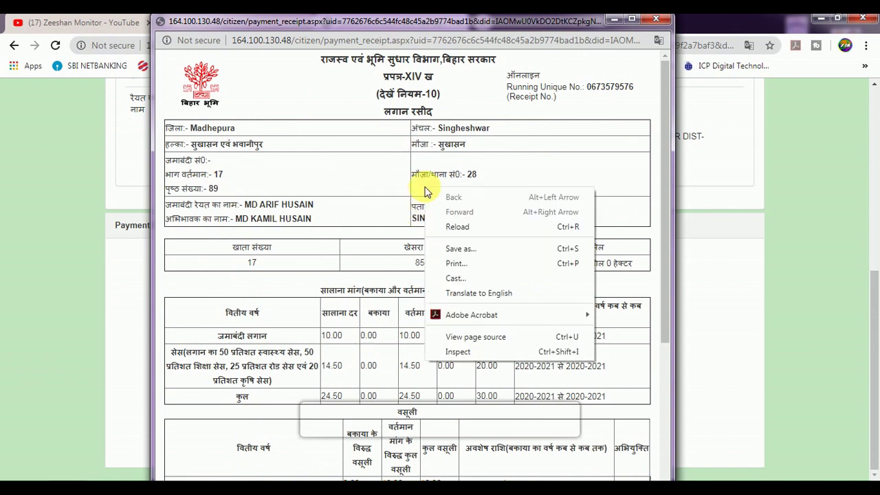
left_click(455, 264)
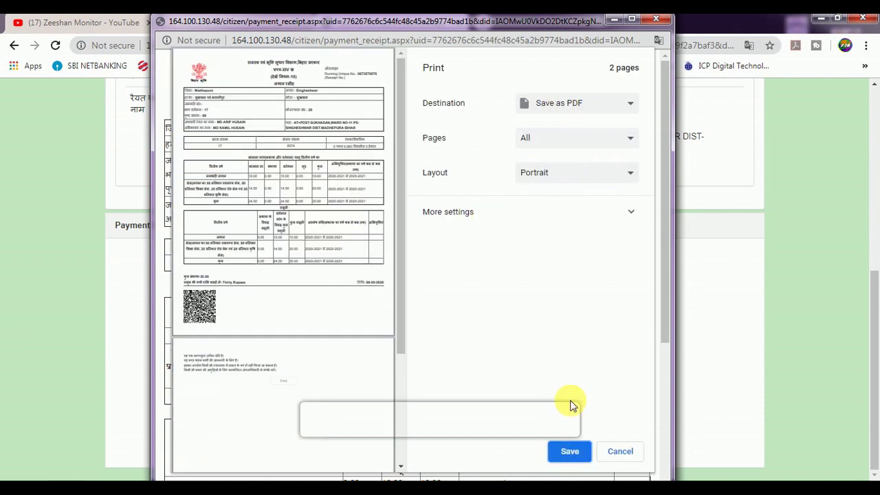
left_click(570, 451)
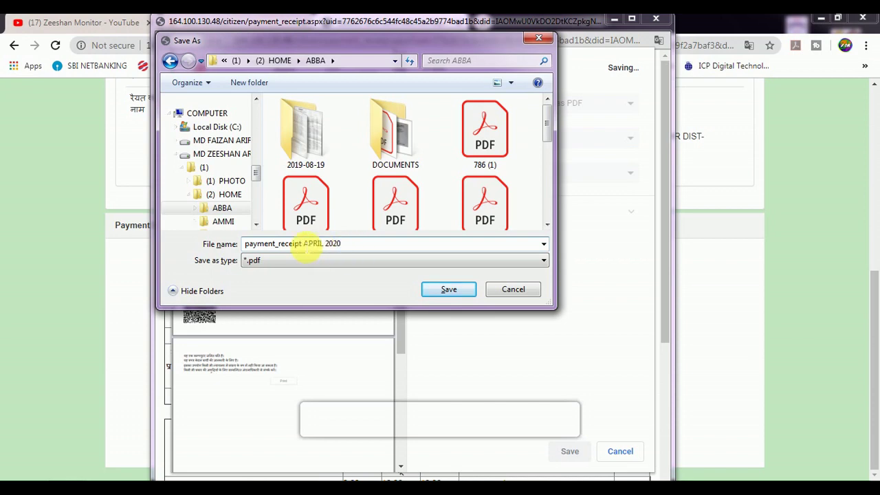
left_click(447, 288)
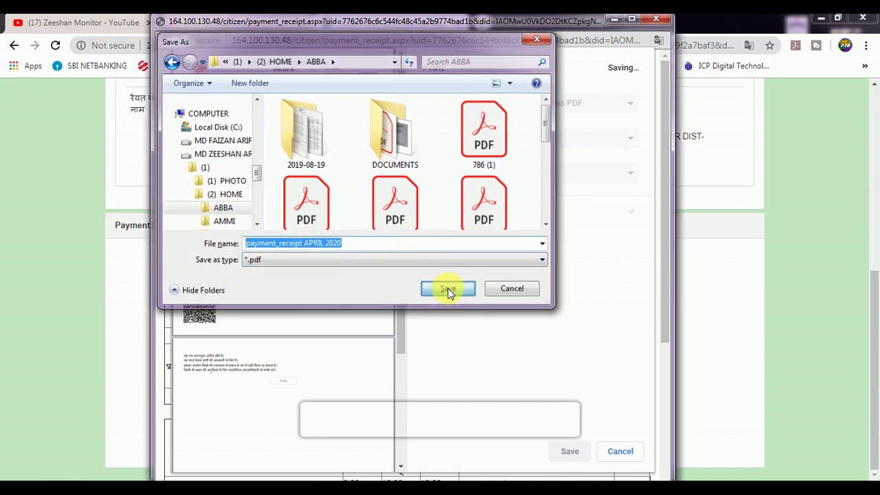
left_click(649, 21)
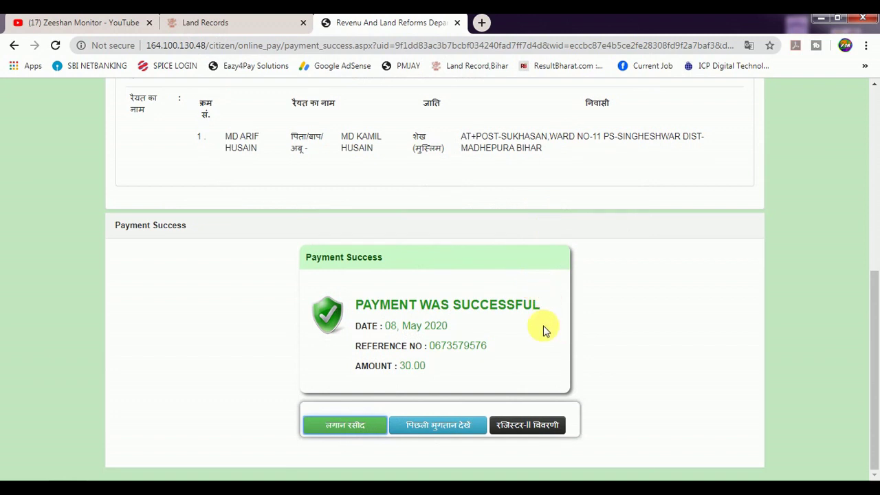
Step: Close the payment result page, reopen Online Lagan from the Land Records site and go to the outstanding rent search (लगान बकाया देखें)
left_click(458, 24)
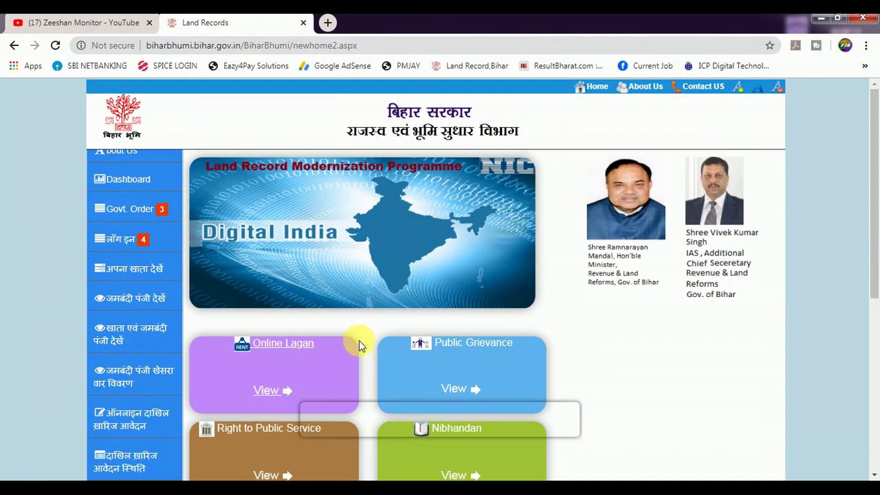
left_click(271, 347)
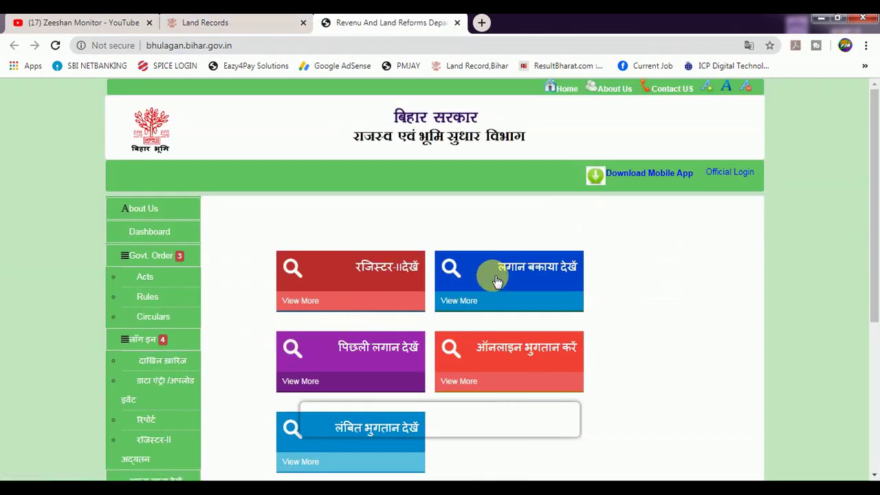
left_click(514, 273)
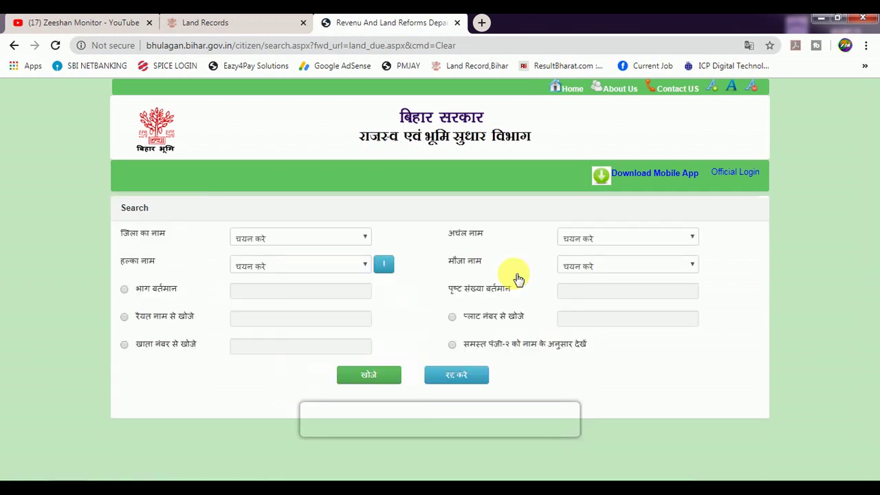
Step: Set the search location to district Madhepura, circle Singheshwar, halka सुखासन एवं भवानीपुर and mauza सुखासन
left_click(291, 238)
type("madhepura")
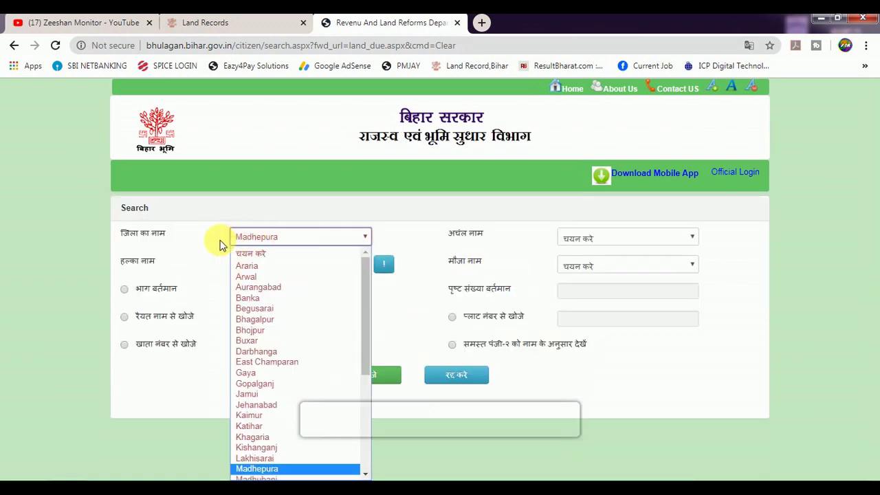
key("Return")
left_click(611, 236)
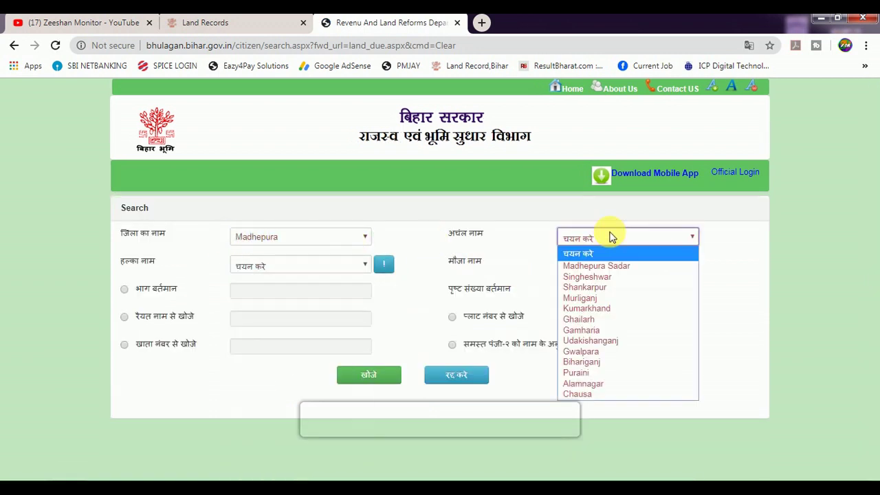
left_click(588, 279)
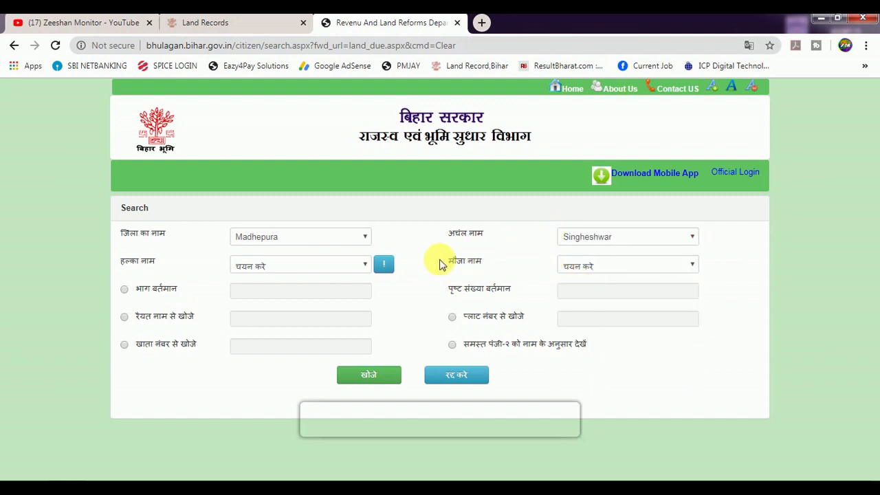
left_click(266, 263)
left_click(284, 371)
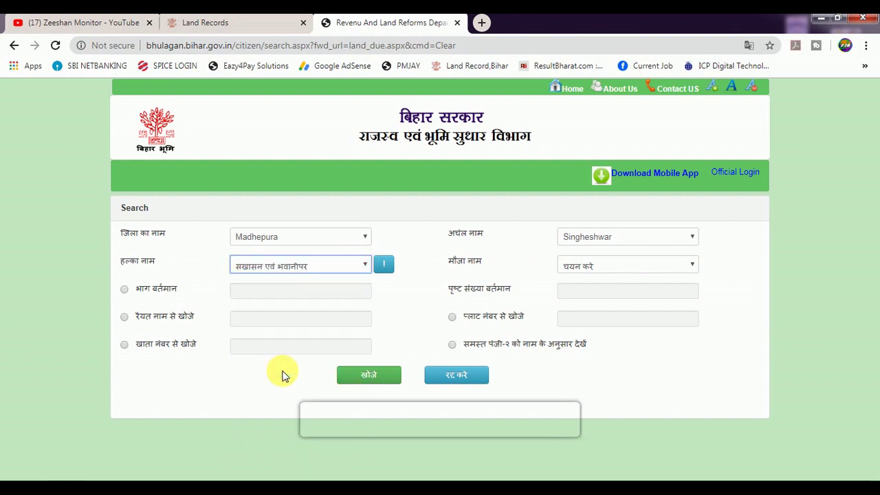
left_click(573, 267)
left_click(576, 297)
Step: Search by khata number (खाता नंबर से खोजे) using the landholder's previously entered khata number
left_click(124, 344)
left_click(248, 345)
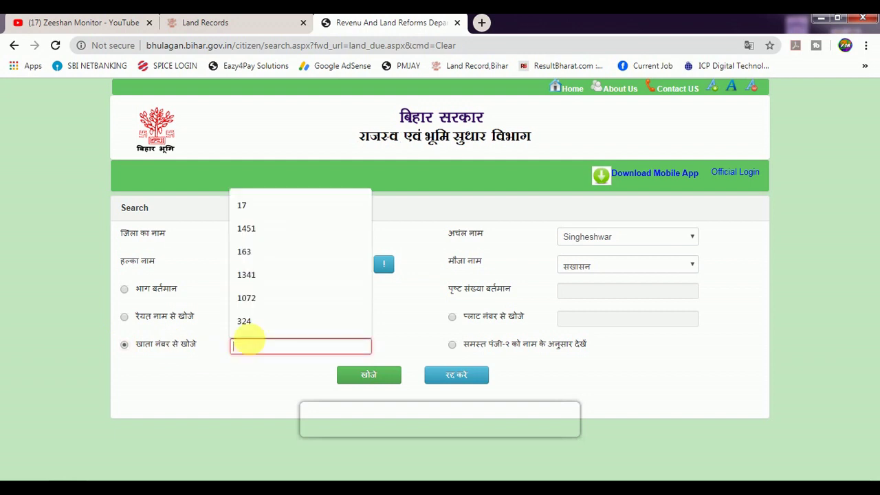
left_click(251, 204)
left_click(375, 376)
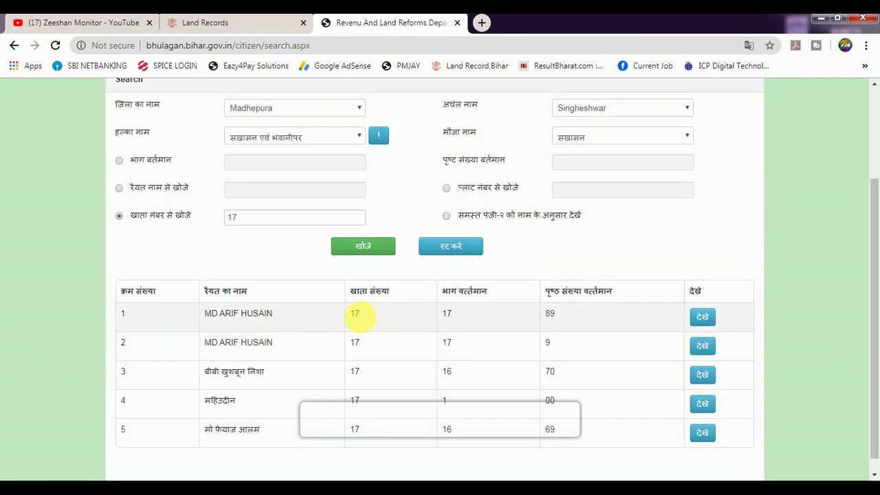
Step: Compare the khata, part and page numbers of the first two search results to identify the right record
left_click_drag(558, 317, 342, 318)
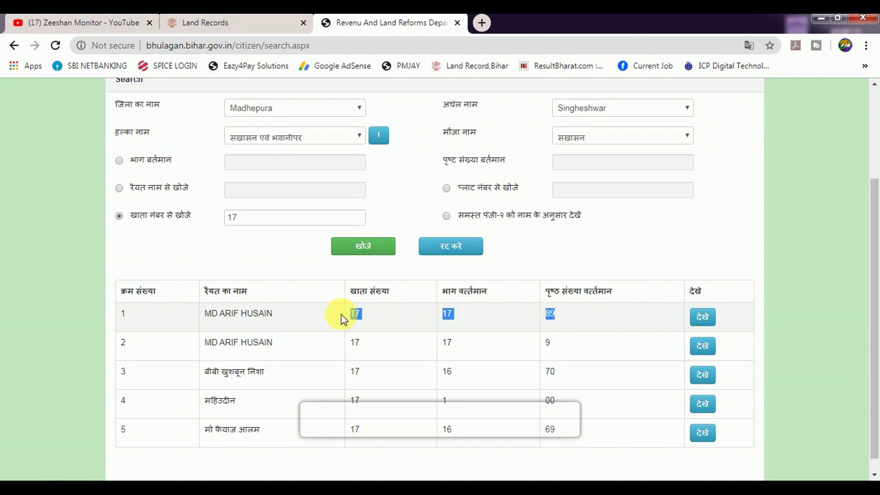
left_click_drag(242, 344, 548, 344)
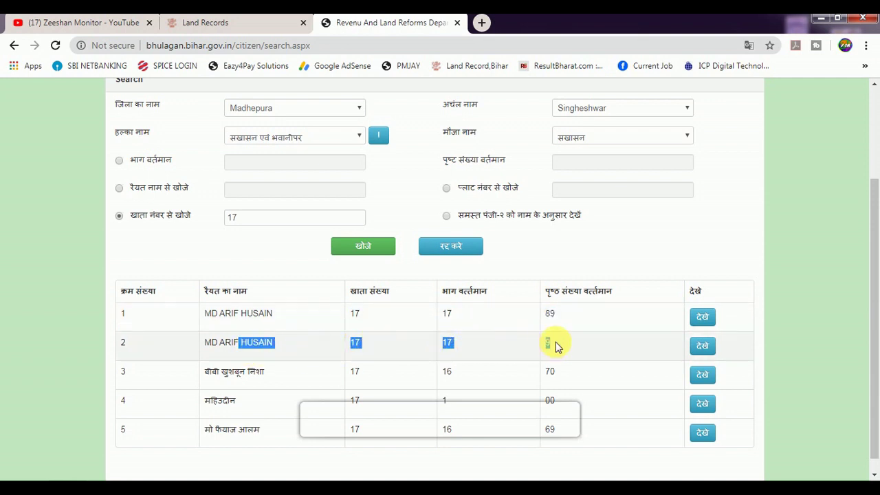
left_click_drag(554, 313, 530, 310)
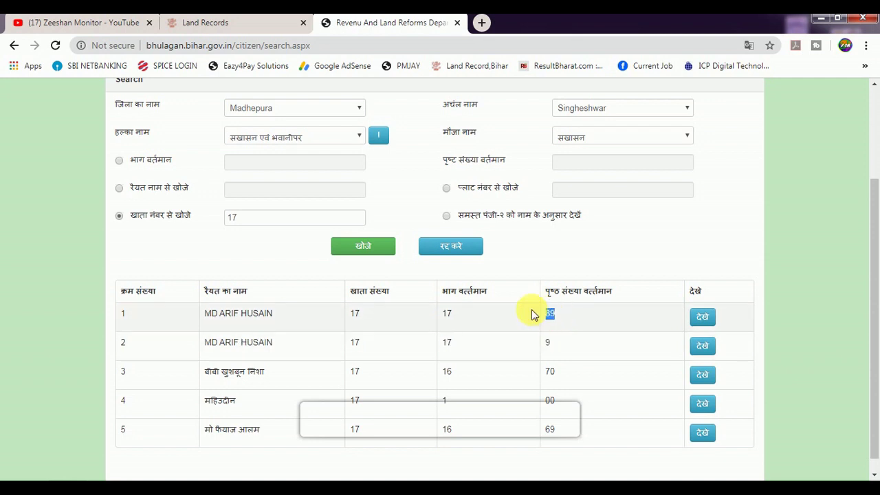
left_click(561, 316)
left_click_drag(562, 316, 543, 318)
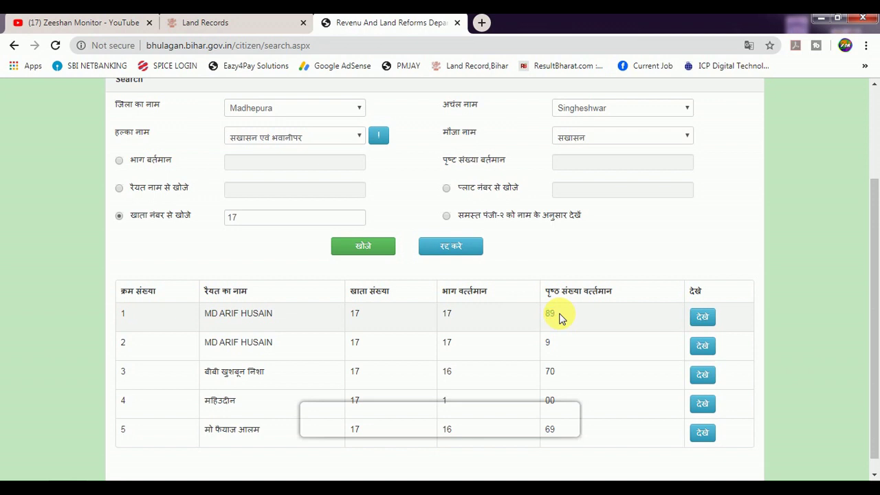
Step: Check the outstanding dues (बकाया देखें) of the first search result's land record, then return to the result list
left_click(702, 318)
scroll(573, 299, "down", 10)
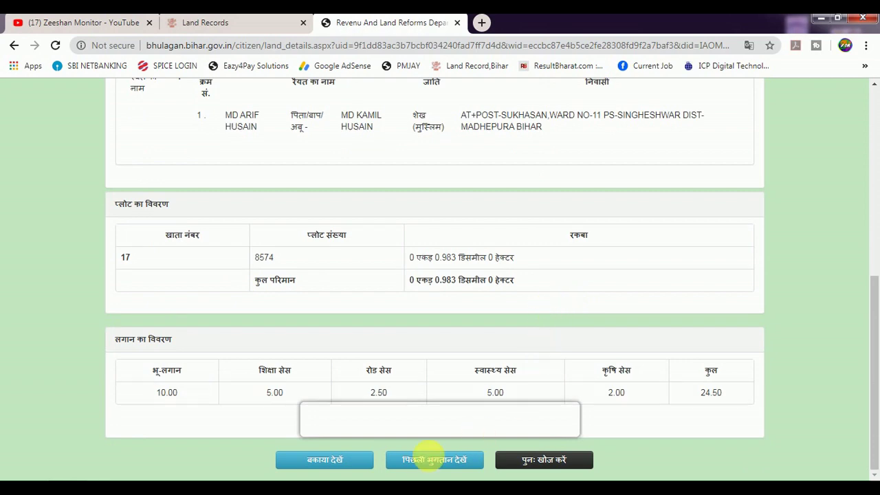
left_click(338, 465)
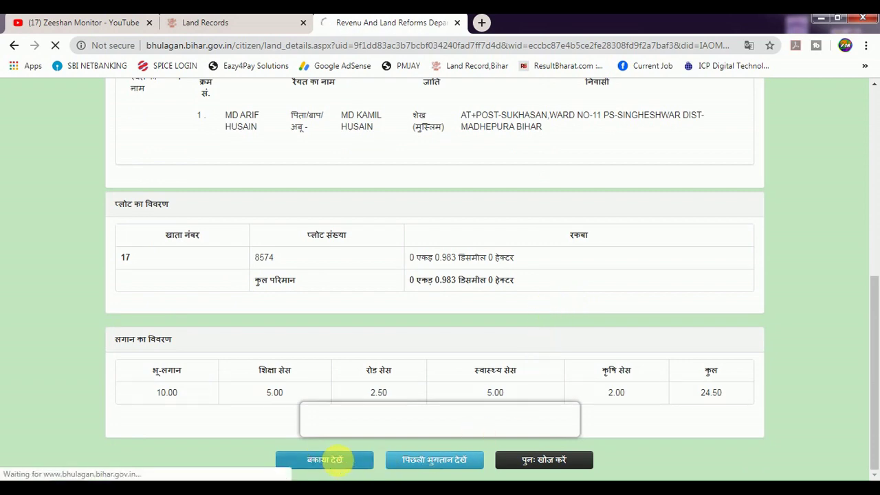
scroll(411, 332, "down", 5)
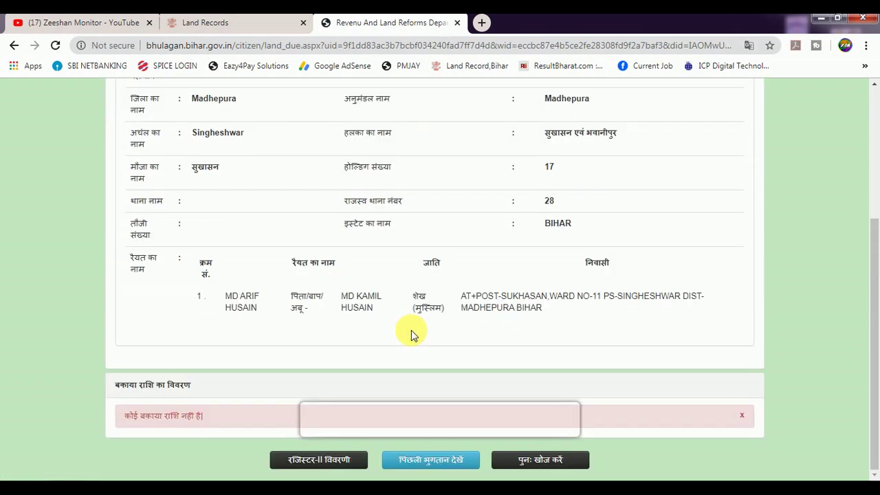
left_click_drag(121, 417, 209, 422)
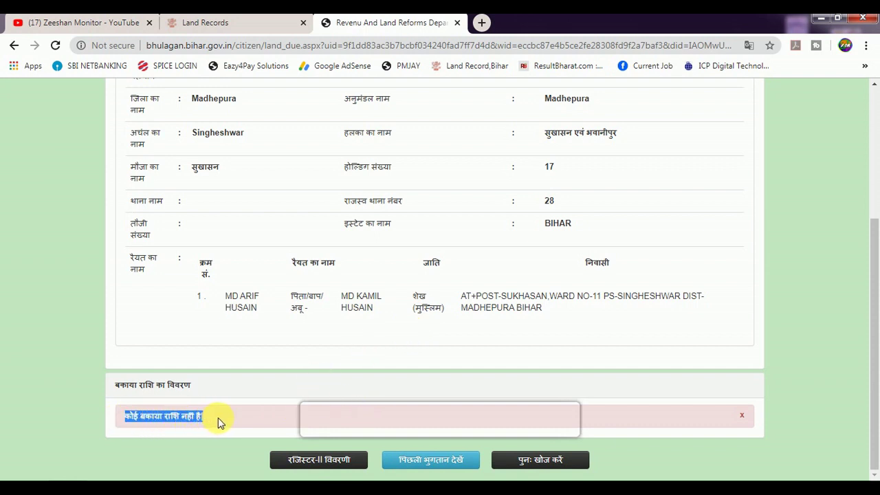
left_click(215, 421)
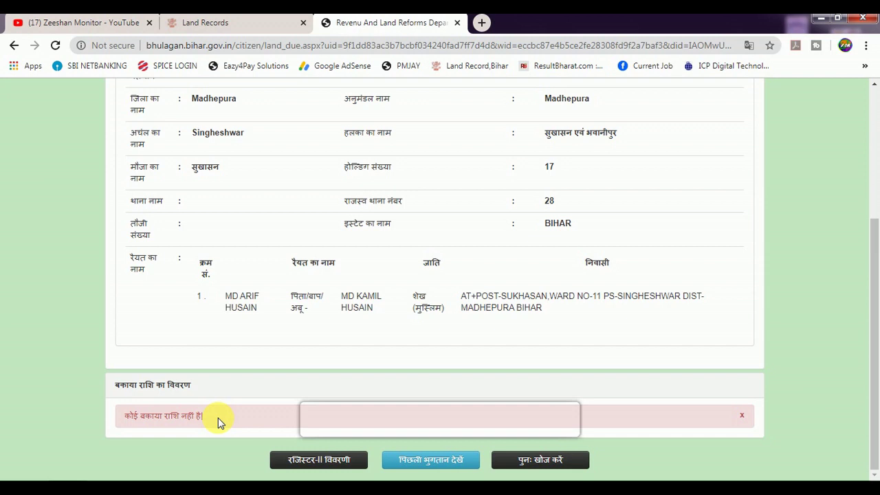
left_click_drag(217, 422, 131, 419)
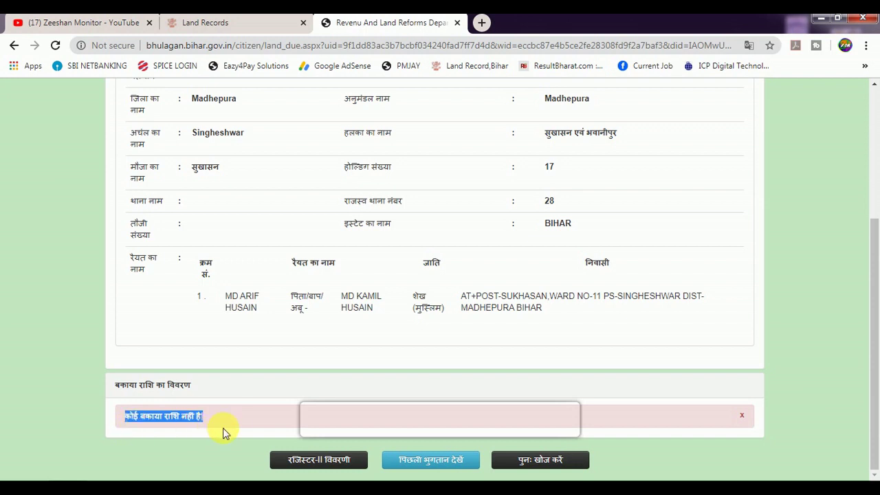
key("alt+Left")
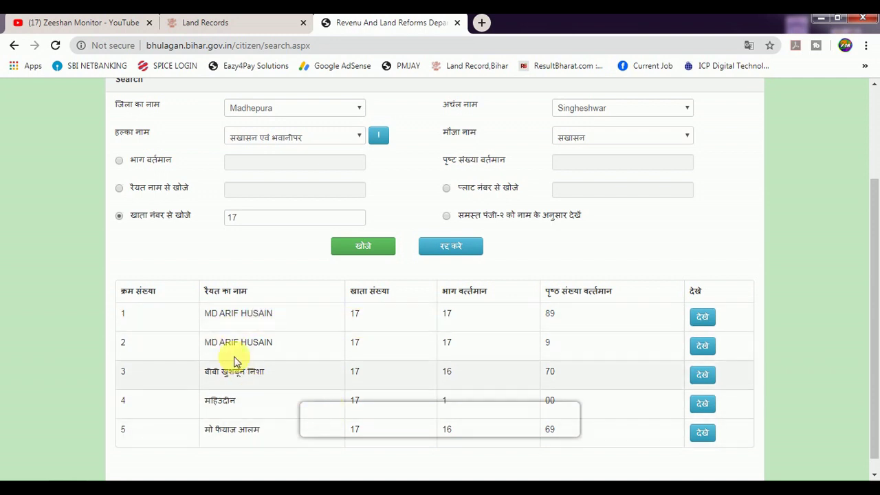
Step: Open the second search result's land record and view its outstanding dues (बकाया देखें), checking the total
left_click(710, 347)
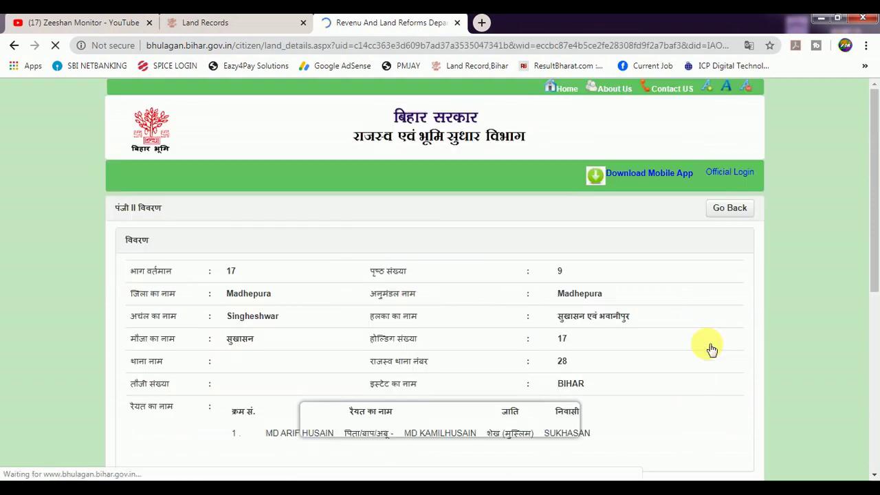
scroll(418, 267, "down", 7)
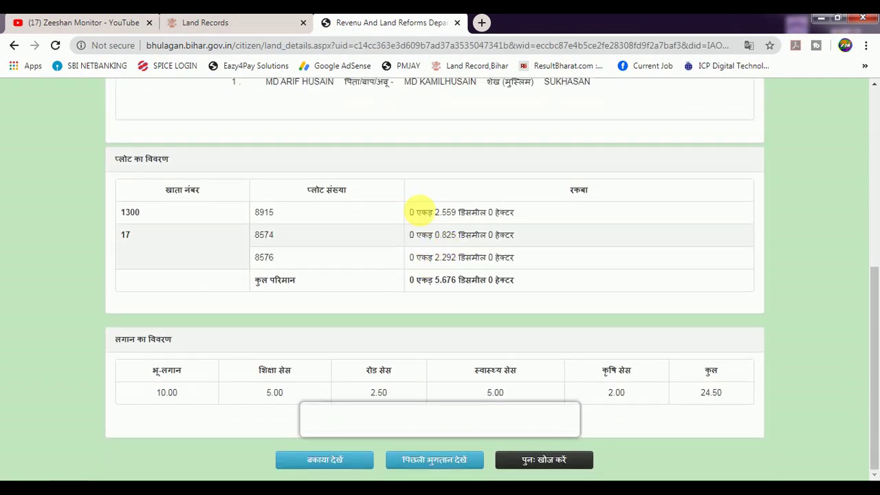
left_click(324, 466)
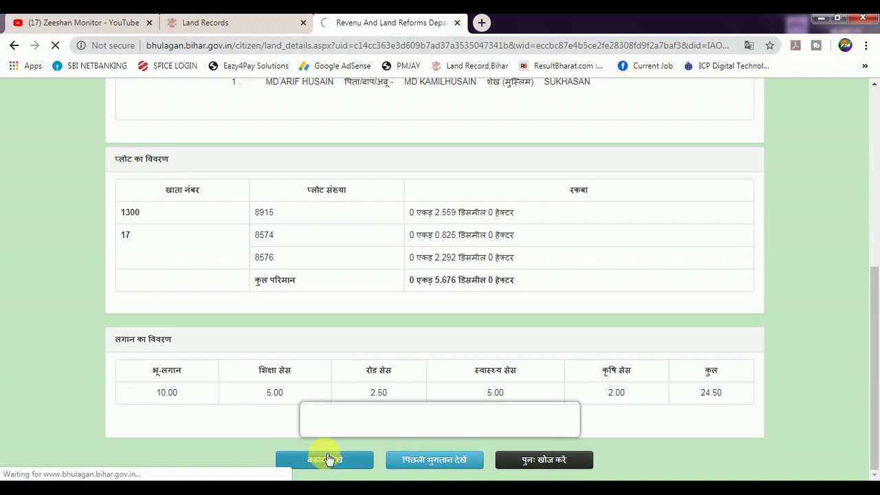
scroll(387, 318, "down", 4)
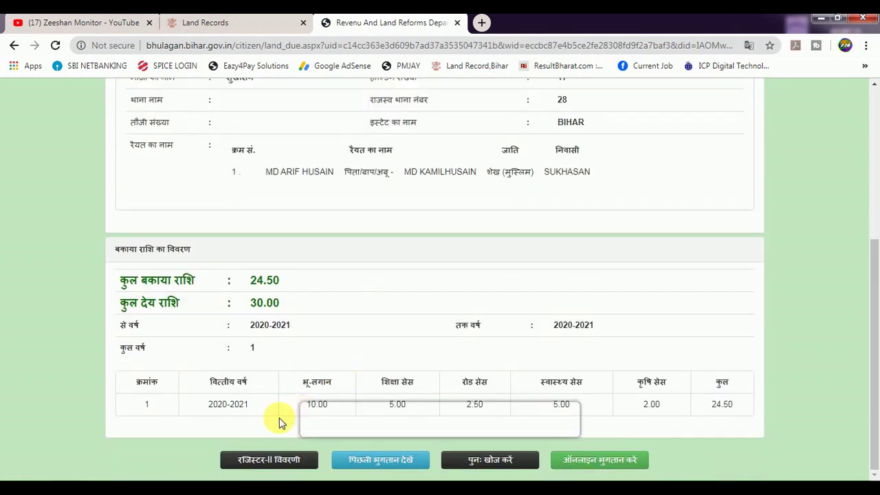
left_click_drag(713, 405, 739, 405)
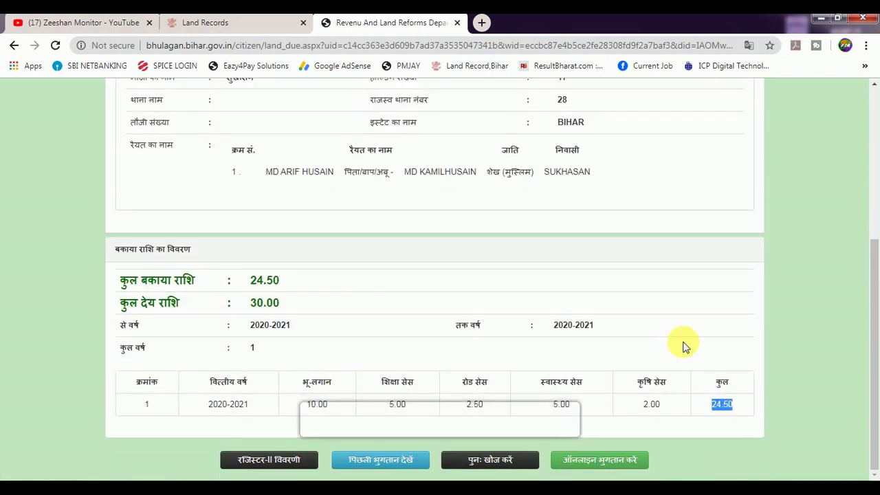
Step: Start the online payment for this record, agree to the Terms & Conditions, acknowledge the payment ID notice and proceed to pay
left_click(596, 462)
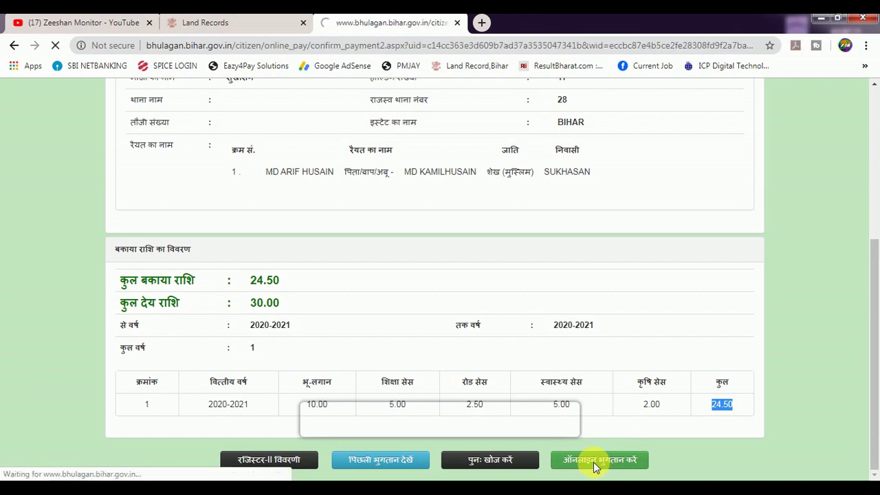
scroll(402, 318, "down", 5)
scroll(402, 318, "down", 2)
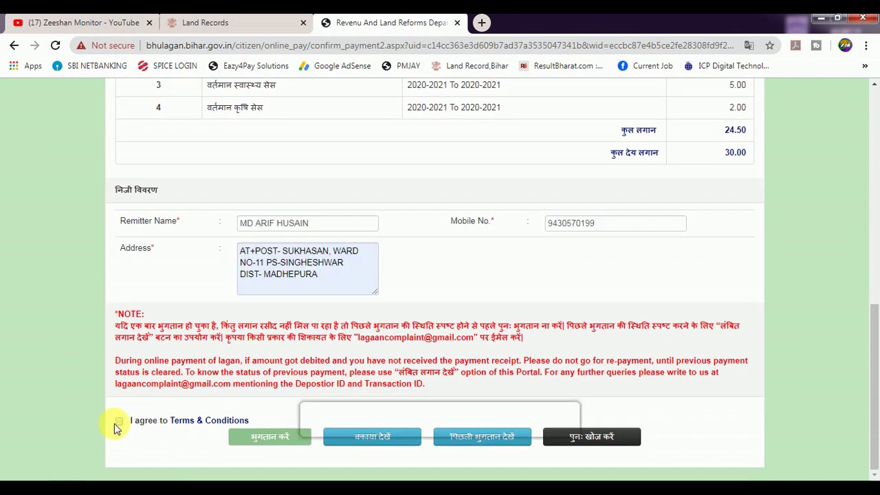
left_click(119, 422)
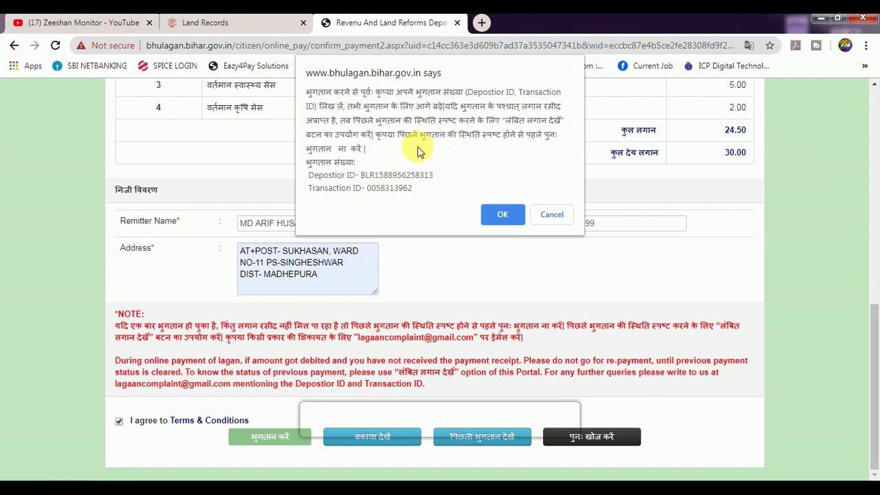
left_click(502, 215)
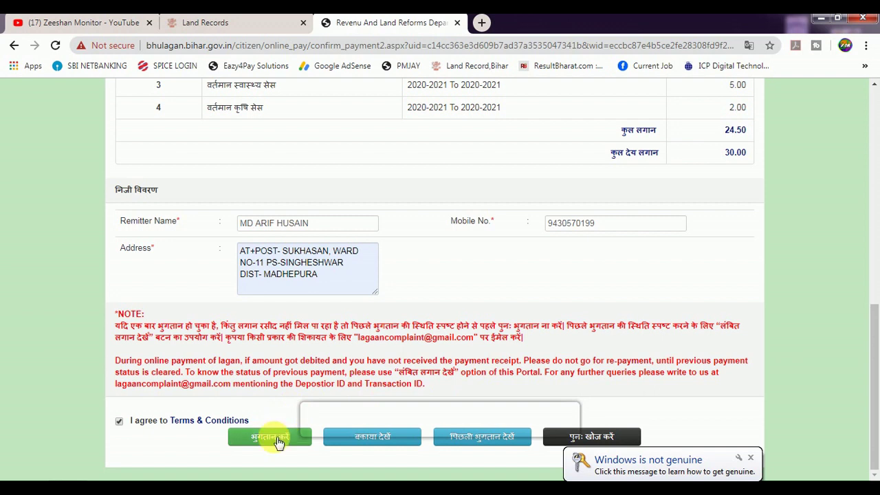
left_click(279, 440)
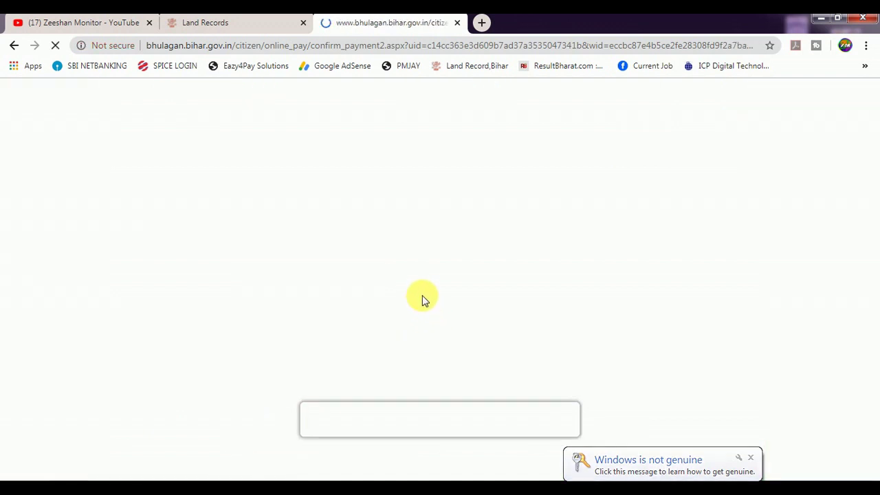
Step: Set the payment mode to e-payment with STATE BANK OF INDIA as the bank and submit to continue to SBI
scroll(422, 299, "down", 8)
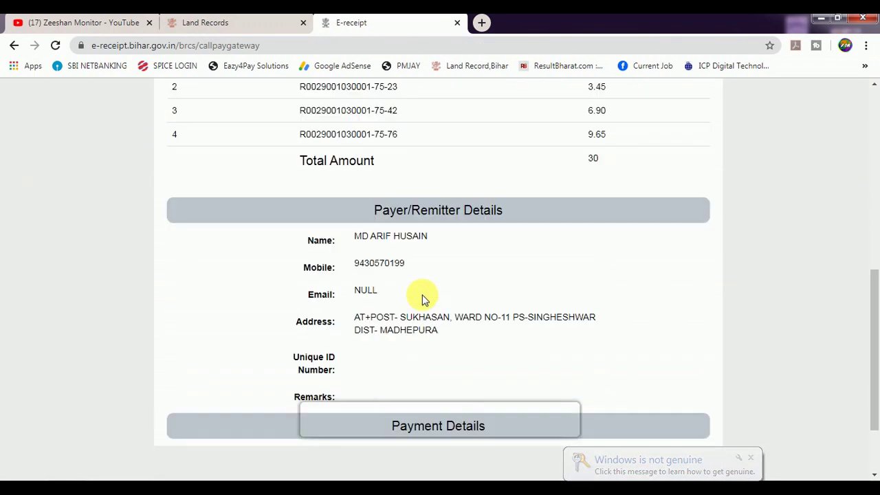
scroll(422, 299, "down", 2)
left_click(358, 355)
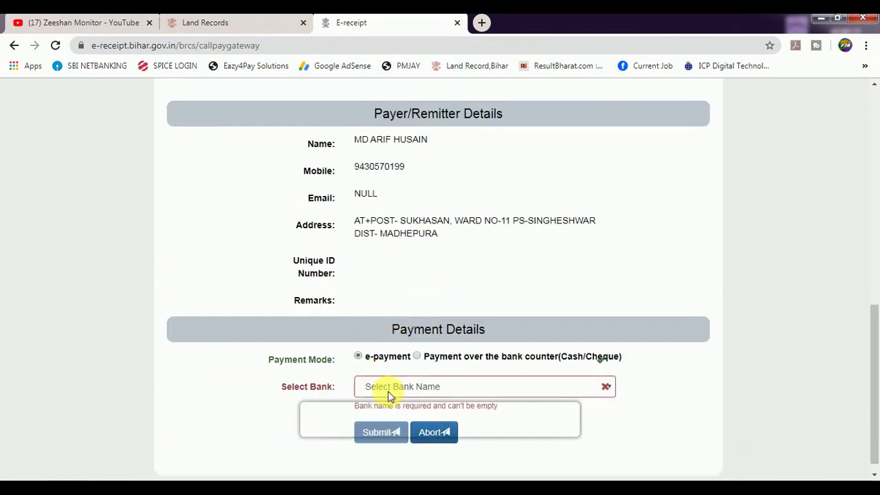
left_click(389, 393)
left_click(397, 359)
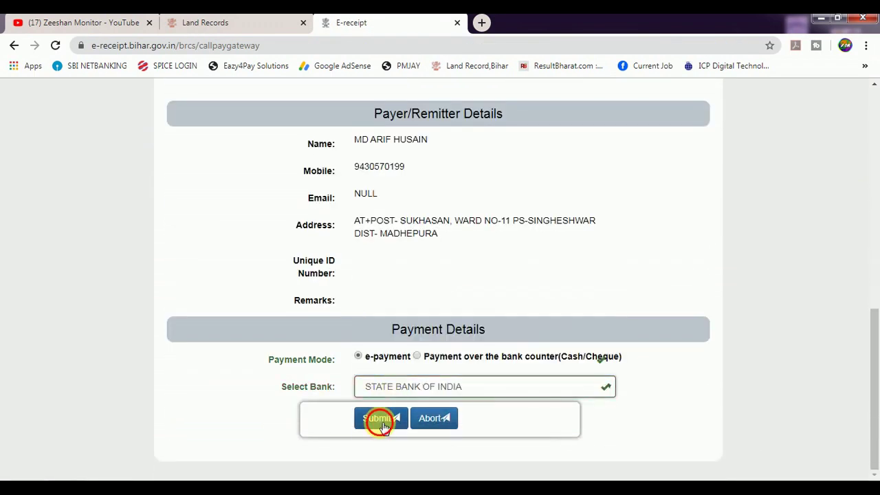
left_click(380, 420)
left_click(154, 306)
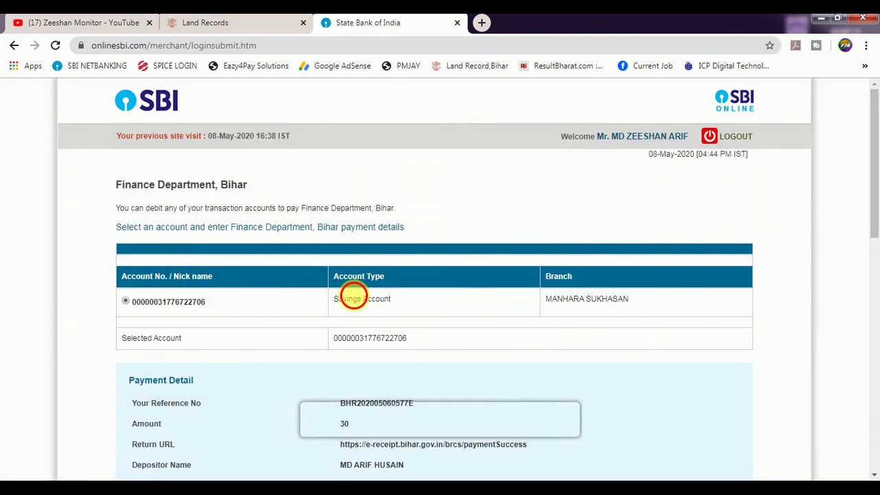
Step: Confirm the 30 rupee net-banking payment to Finance Department, Bihar on both SBI payment detail pages
scroll(353, 295, "down", 4)
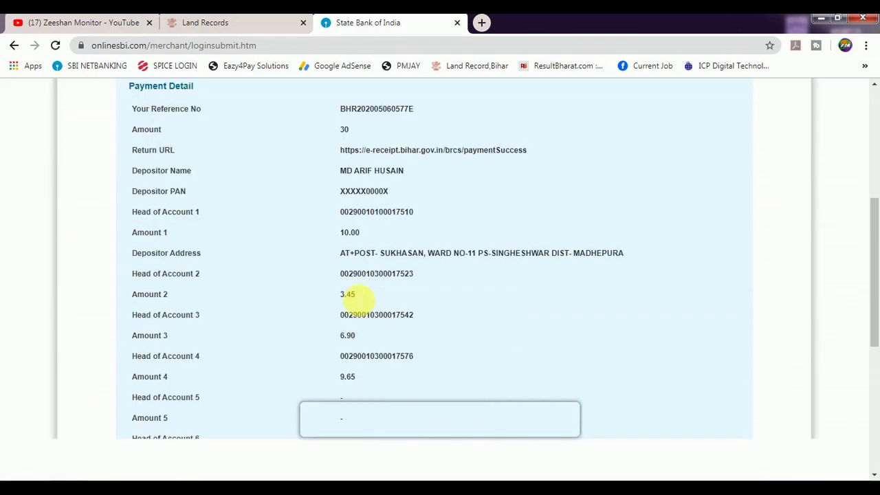
scroll(356, 297, "down", 5)
left_click(400, 351)
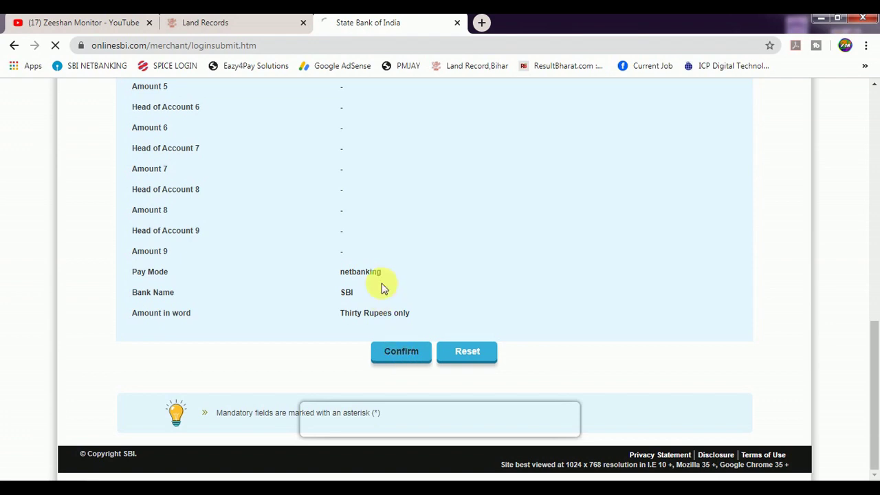
scroll(379, 274, "down", 12)
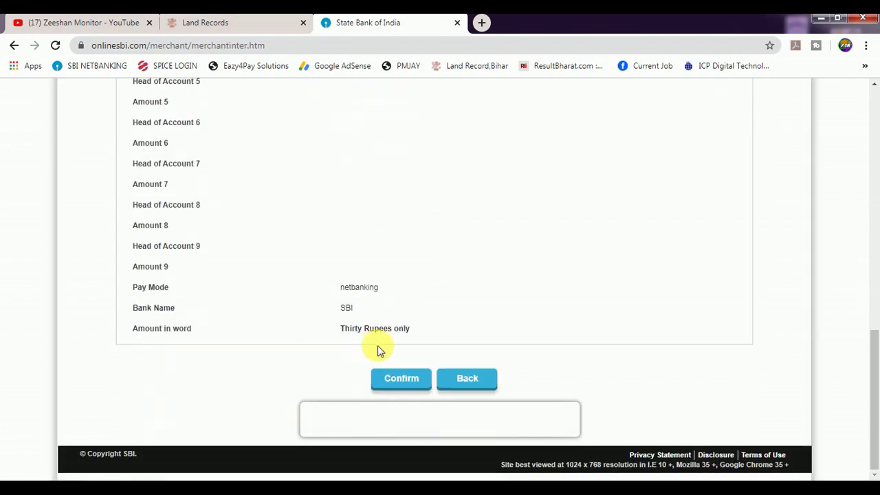
left_click(400, 377)
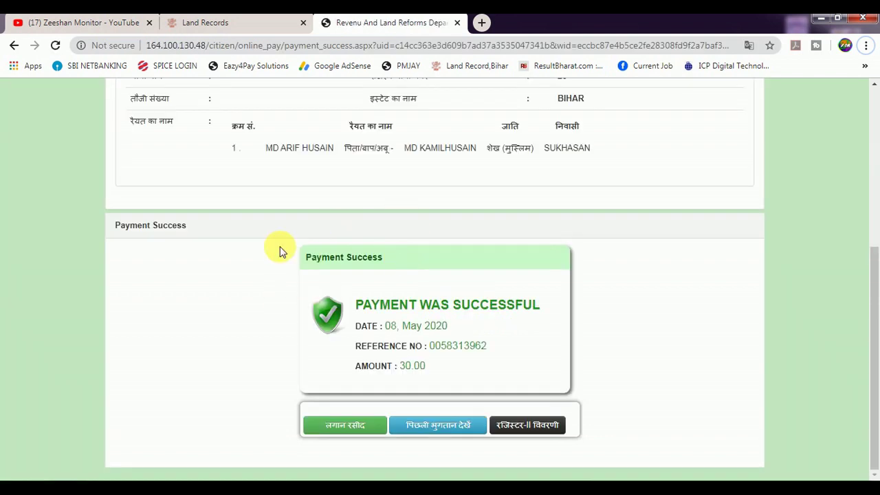
Step: Open the rent receipt (लगान रसीद) for the payment and bring up its print preview
left_click(333, 427)
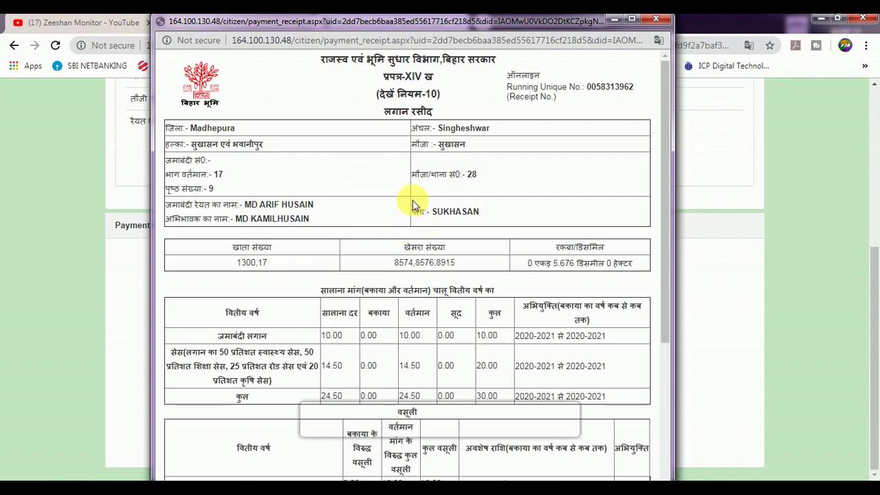
right_click(371, 194)
left_click(393, 270)
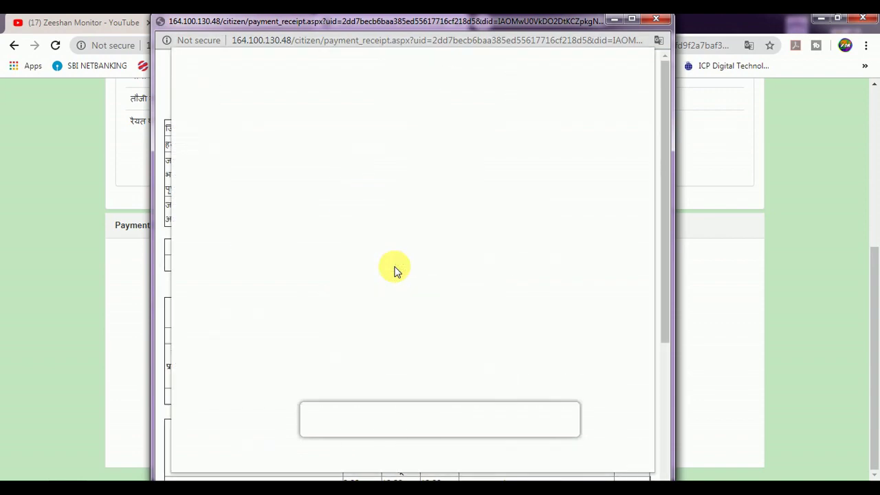